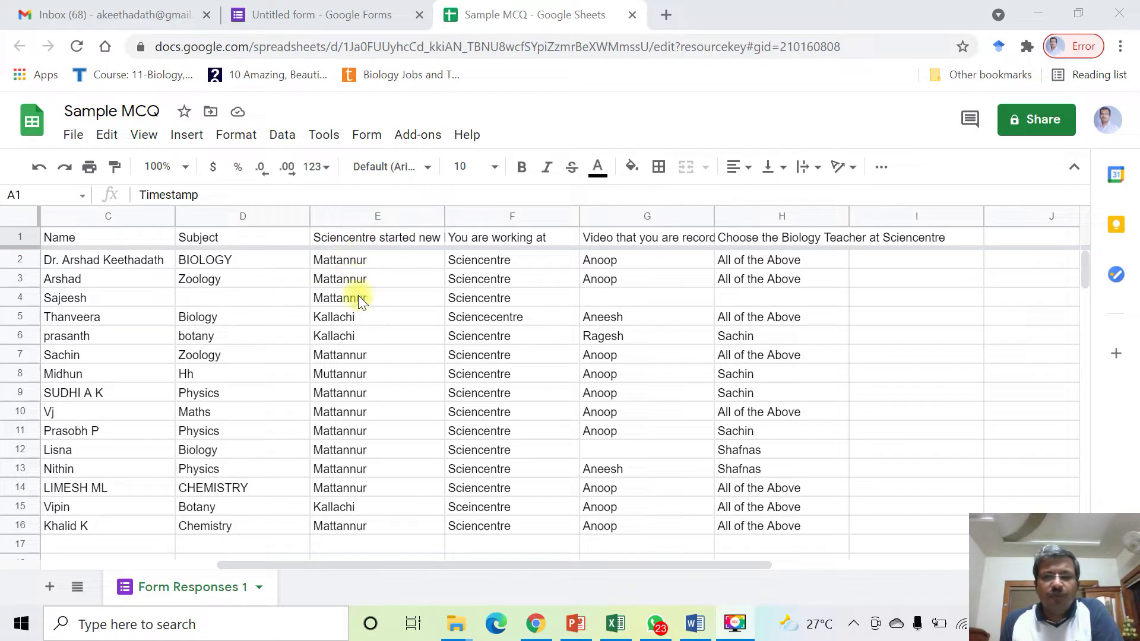
# Switch to the Word document and copy the scoring formula %=if(FLB_RESPONSE="Answer",4,if(FLB_RESPONSE="",0,-1)).
pyautogui.click(694, 623)
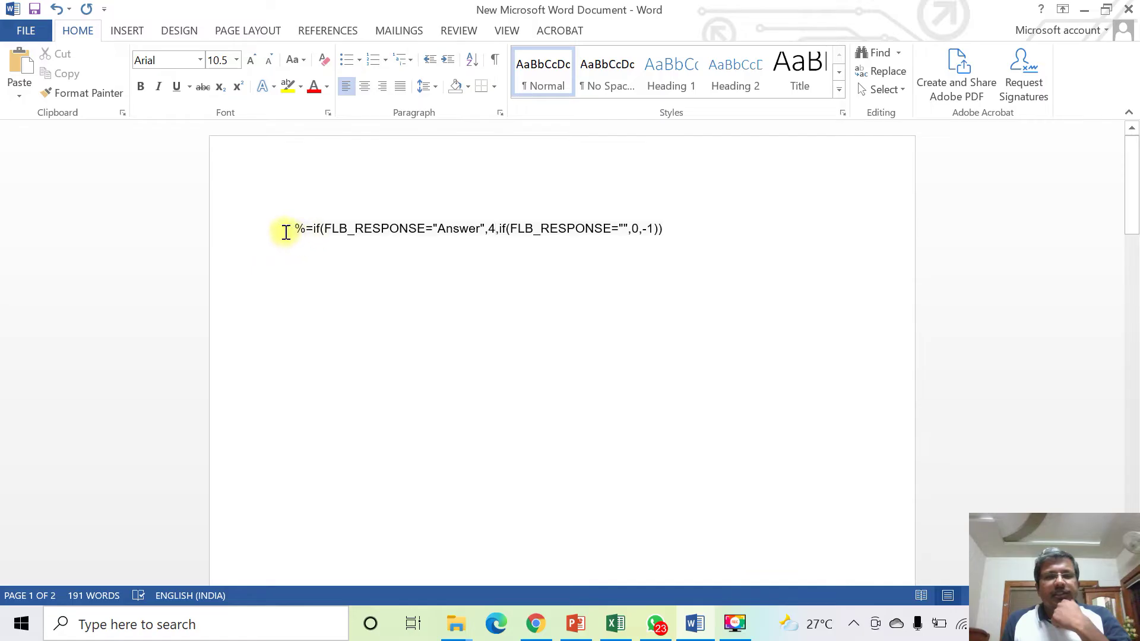
pyautogui.moveTo(293, 229); pyautogui.dragTo(683, 223)
pyautogui.hotkey('ctrl', 'c')
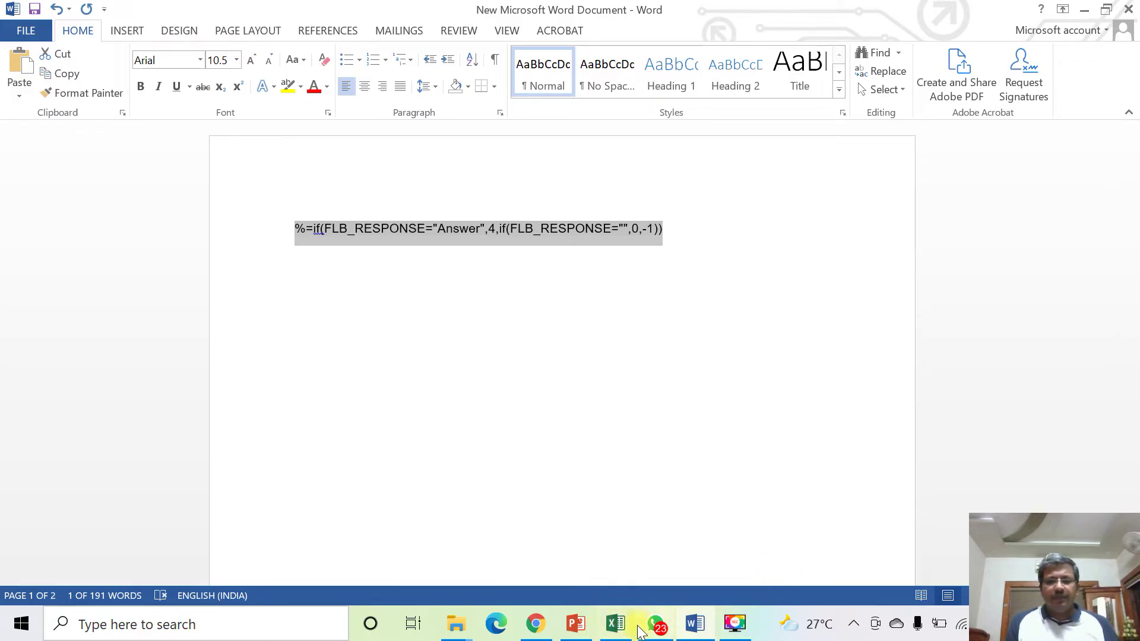
# Return to the Sample MCQ sheet in Chrome and paste the copied scoring formula in front of the existing text in E2.
pyautogui.click(551, 634)
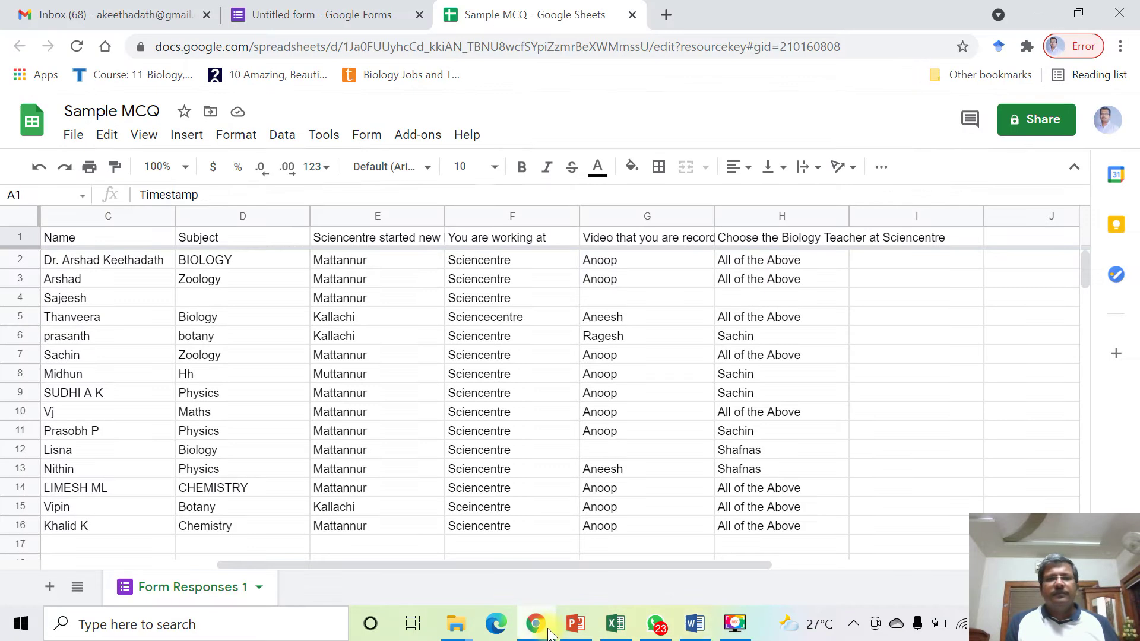
pyautogui.click(363, 261)
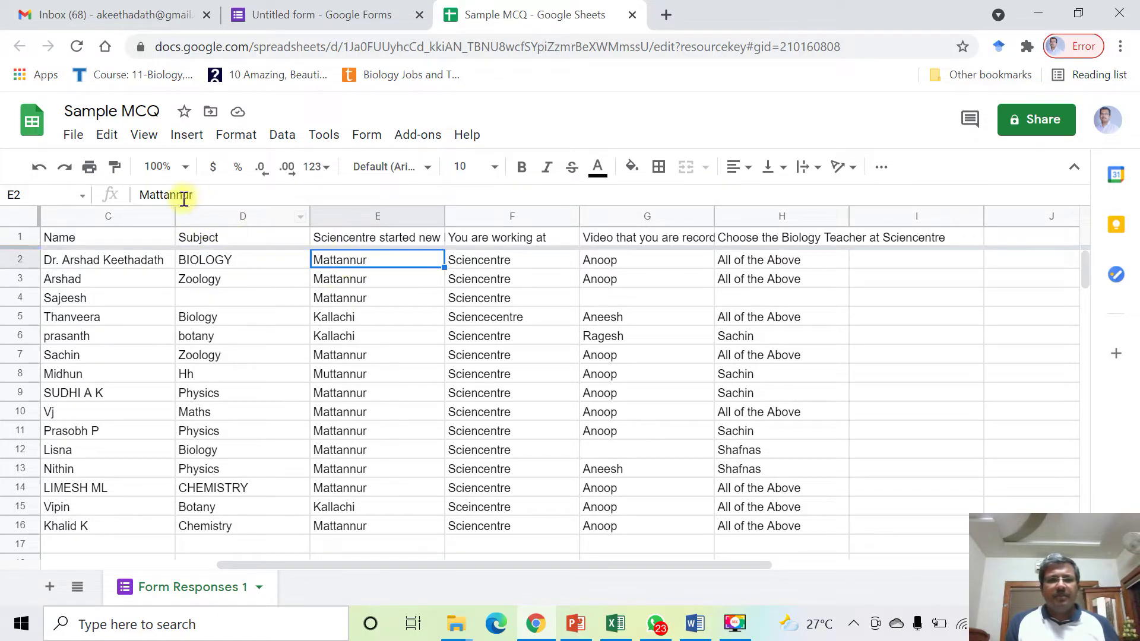
pyautogui.click(141, 197)
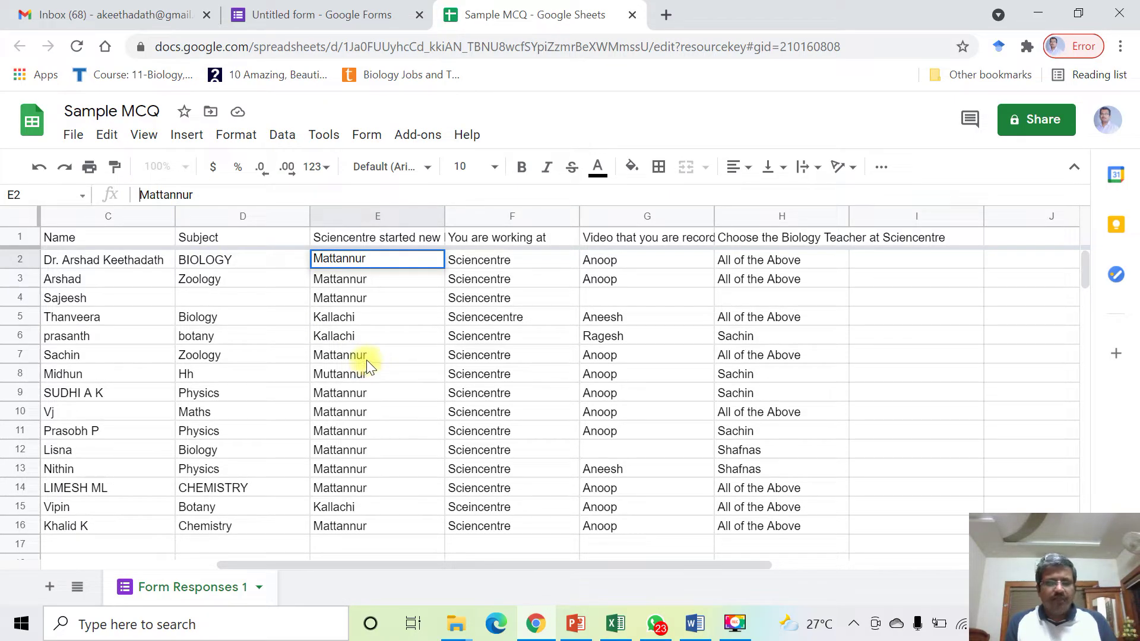
pyautogui.hotkey('ctrl', 'v')
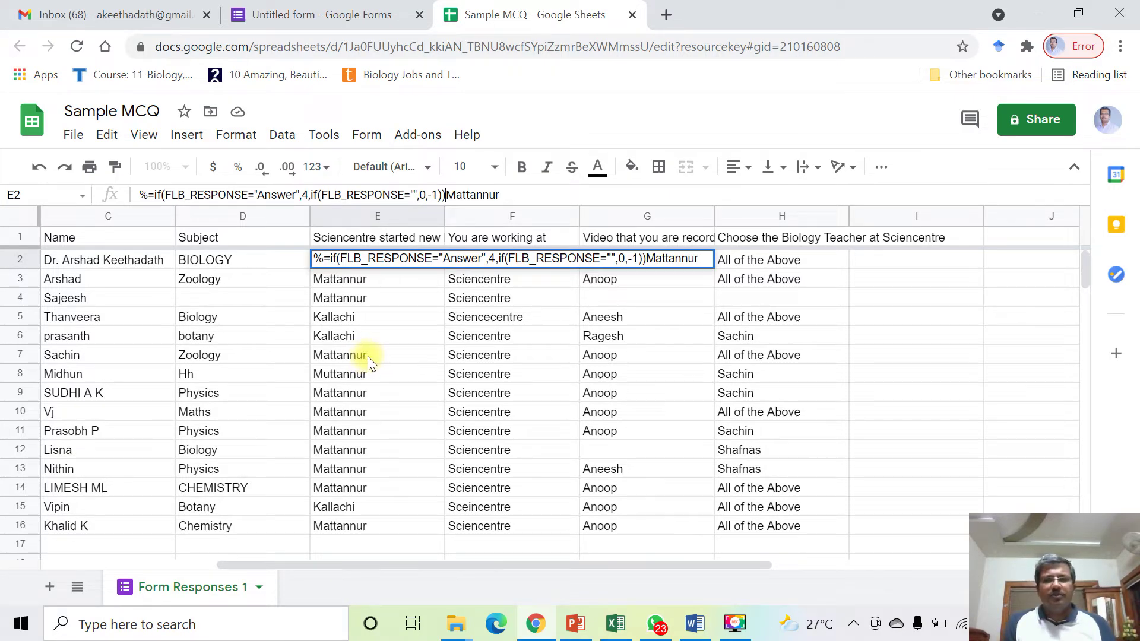
# Move the trailing text Mattannur in E2 into the formula in place of Answer, and commit the cell.
pyautogui.moveTo(500, 195); pyautogui.dragTo(446, 195)
pyautogui.hotkey('ctrl', 'c')
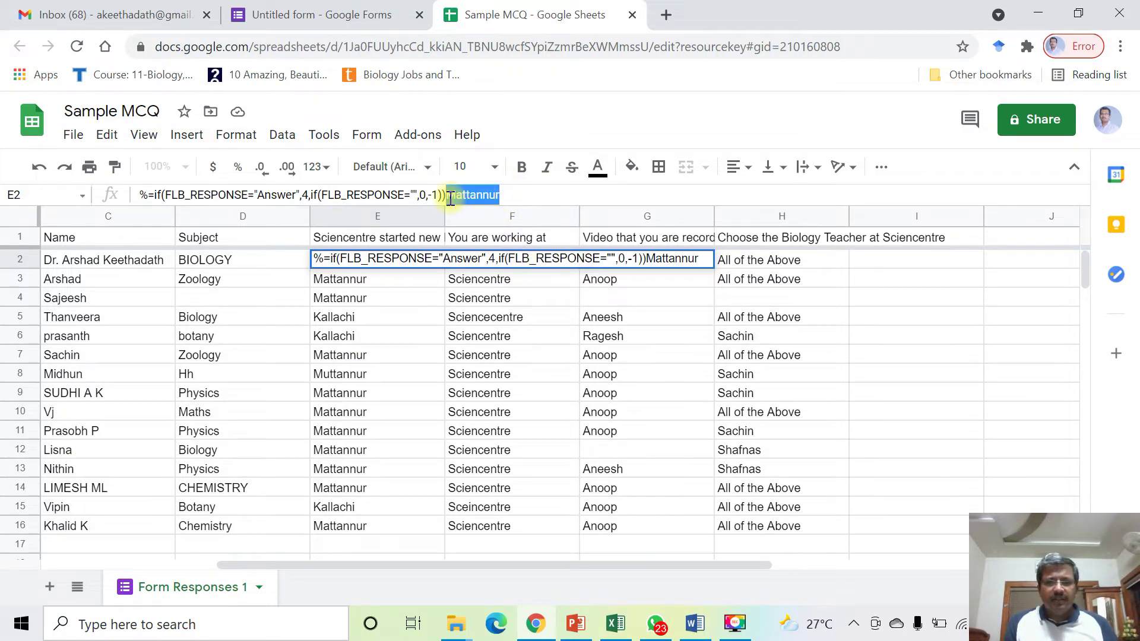
pyautogui.press('BackSpace')
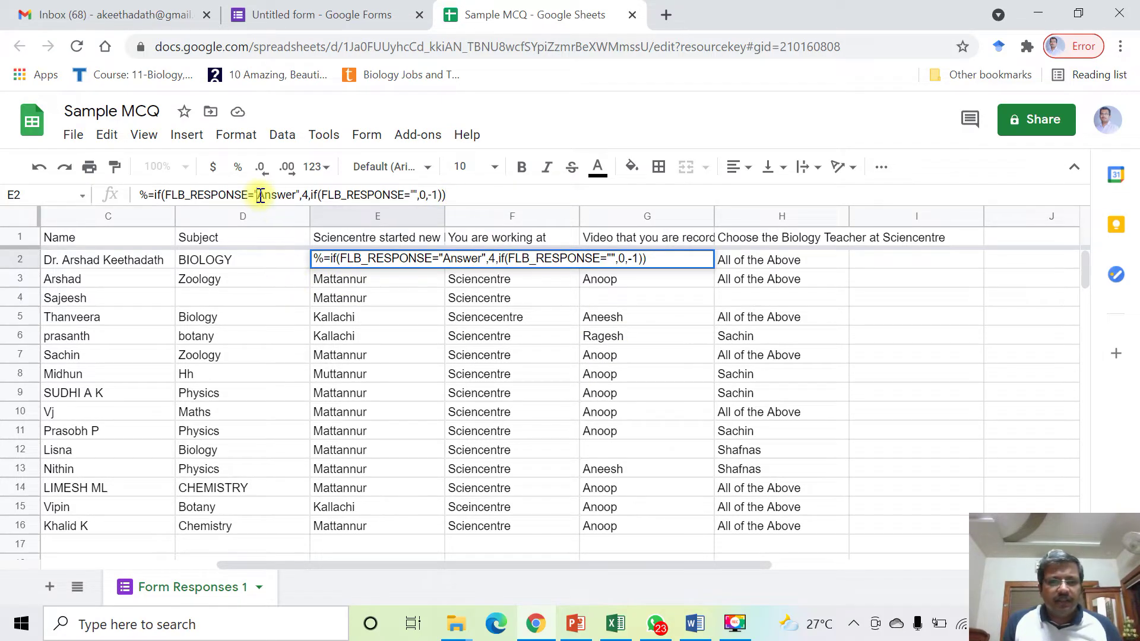
pyautogui.moveTo(259, 196); pyautogui.dragTo(296, 196)
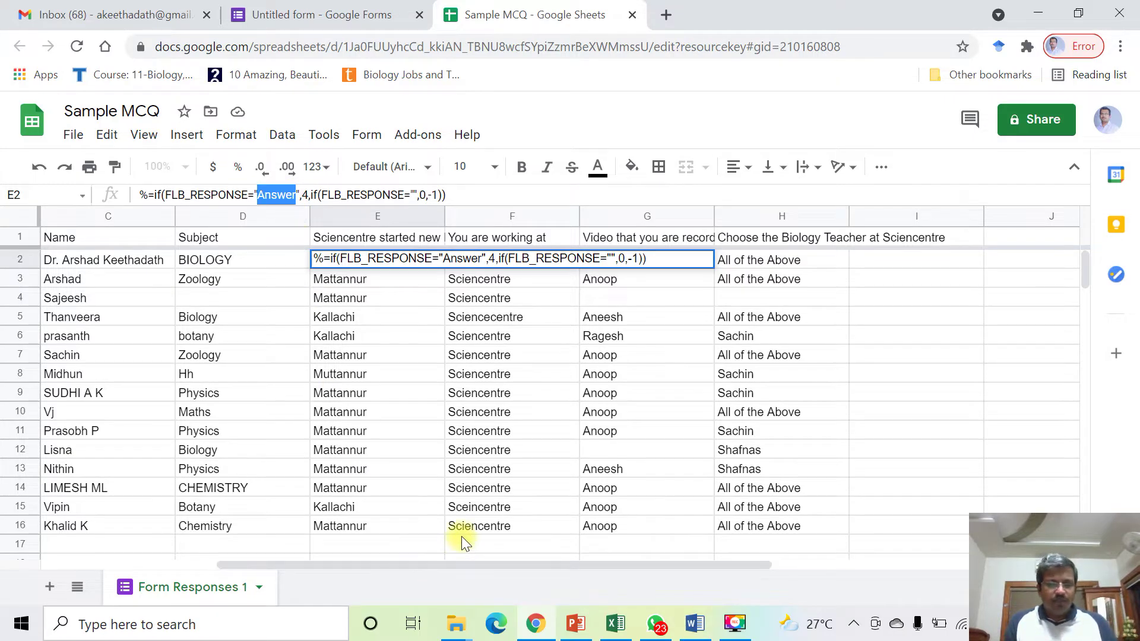
pyautogui.hotkey('ctrl', 'v')
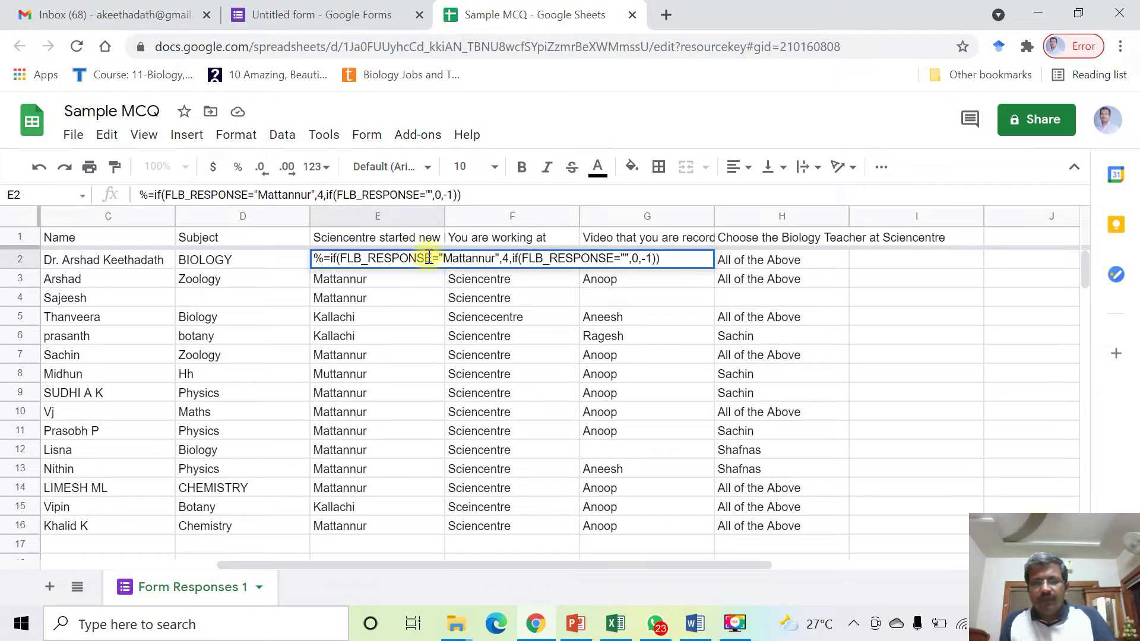
pyautogui.press('Return')
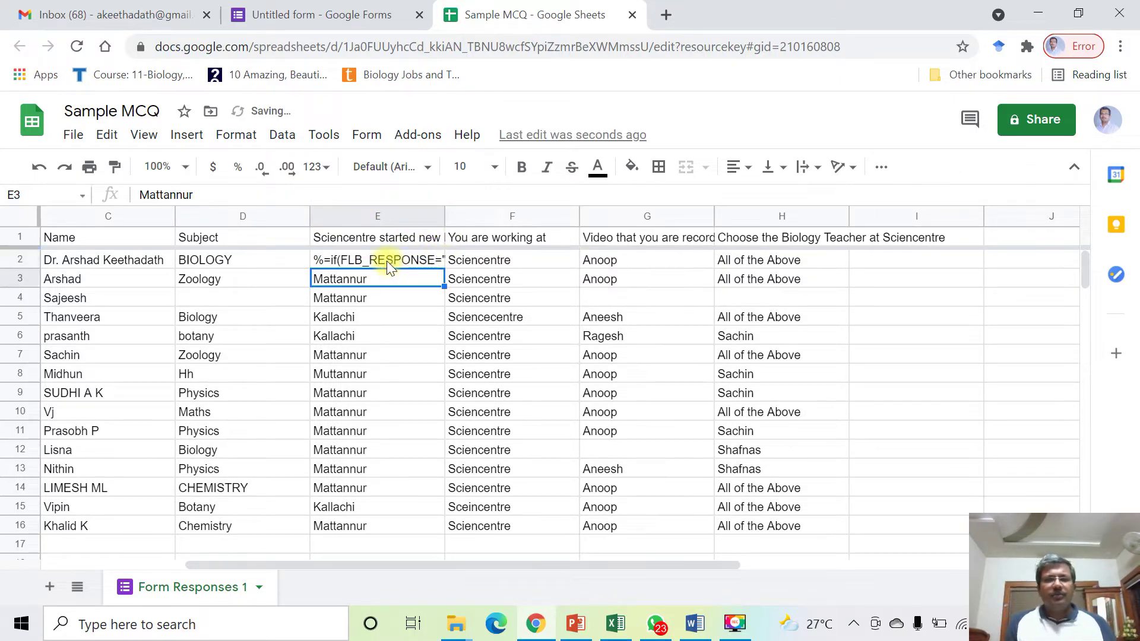
# Insert the scoring formula %=if(FLB_RESPONSE="Answer",4,if(FLB_RESPONSE="",0,-1)) in front of the existing text in F2.
pyautogui.click(475, 263)
pyautogui.click(694, 623)
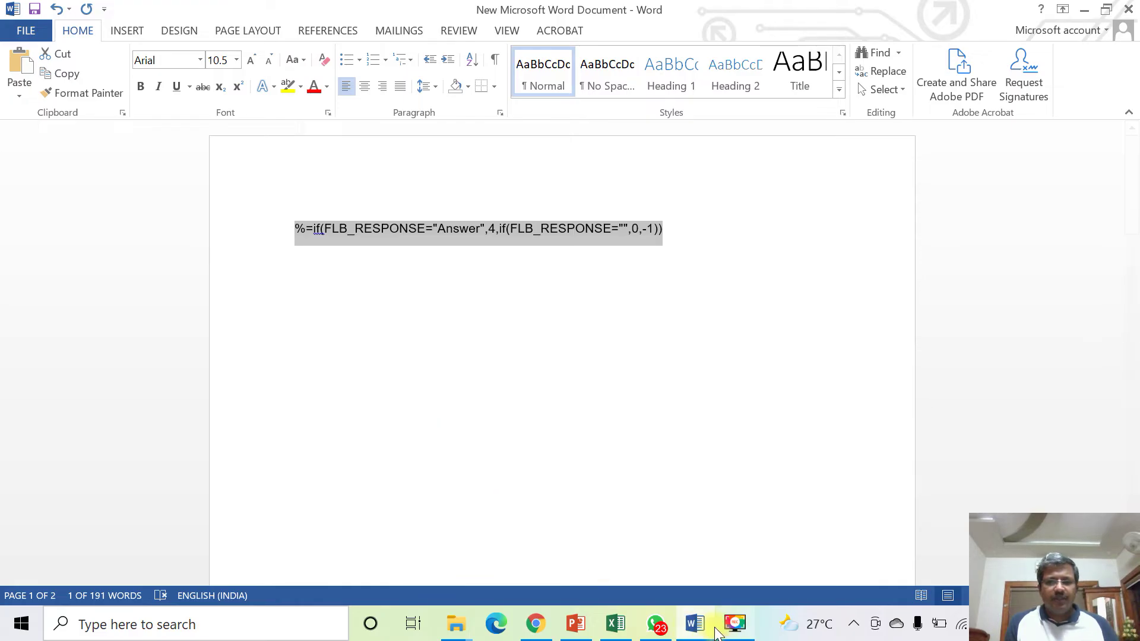
pyautogui.click(694, 623)
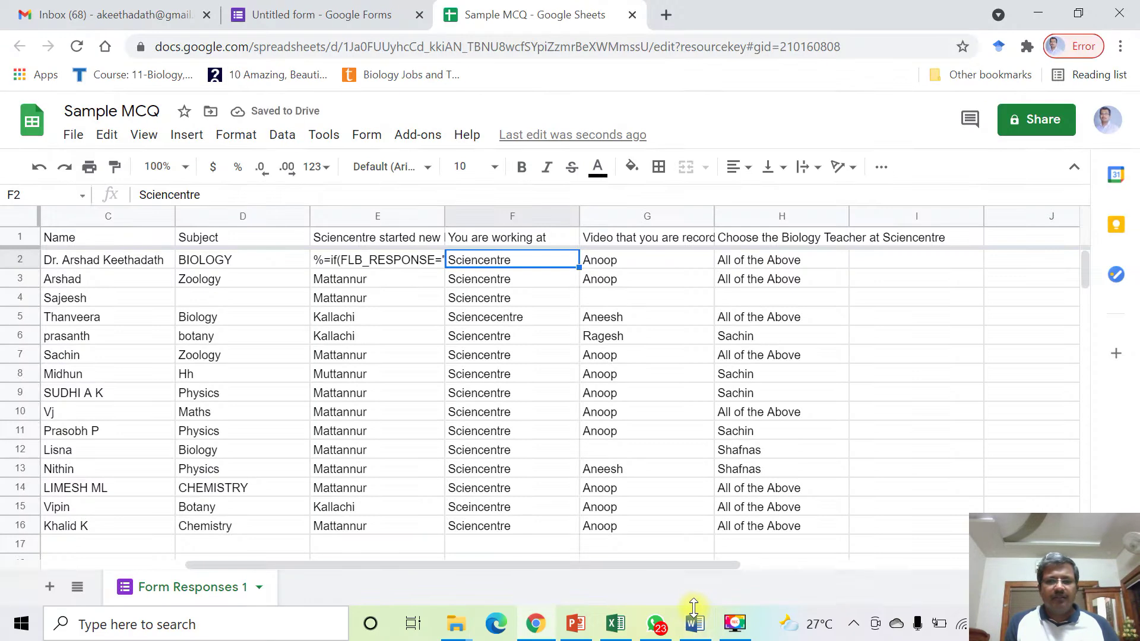
pyautogui.click(143, 194)
pyautogui.write('%=if(FLB_RESPONSE="Answer",4,if(FLB_RESPONSE="",0,-1))')
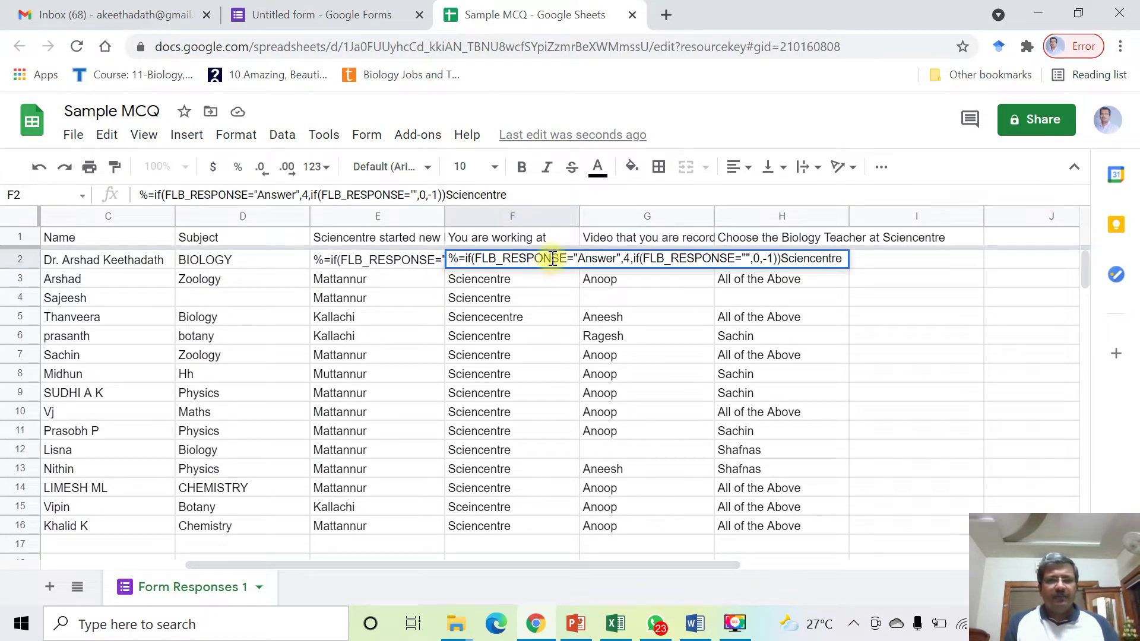
# Remove the trailing text from F2, replace Answer in its formula with Sciencentre, and commit the cell.
pyautogui.moveTo(552, 195); pyautogui.dragTo(445, 196)
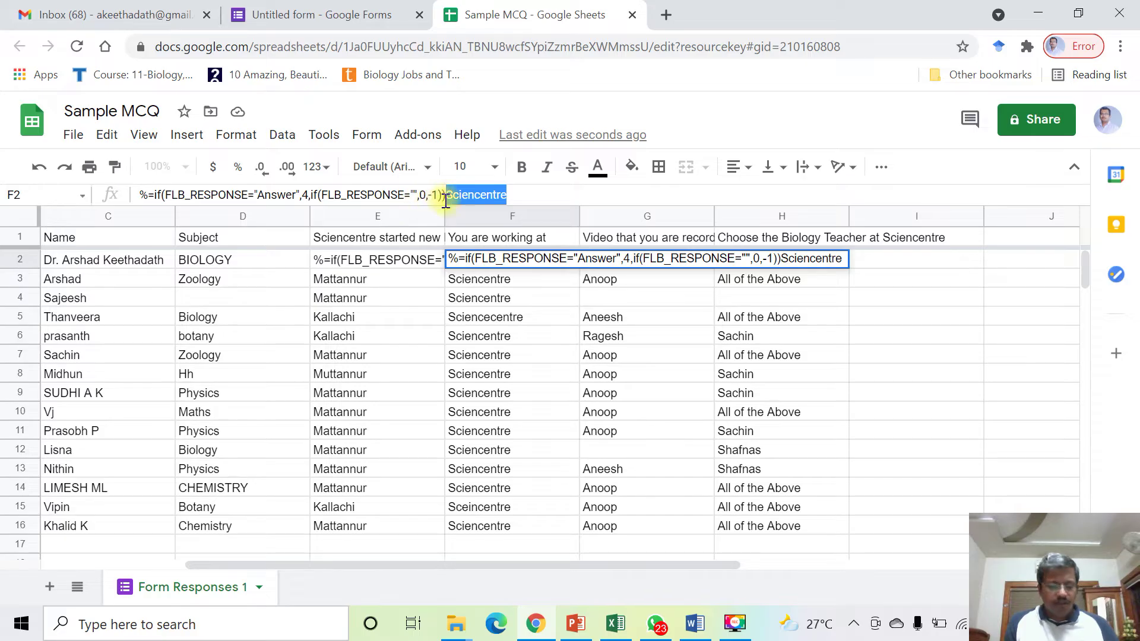
pyautogui.press('BackSpace')
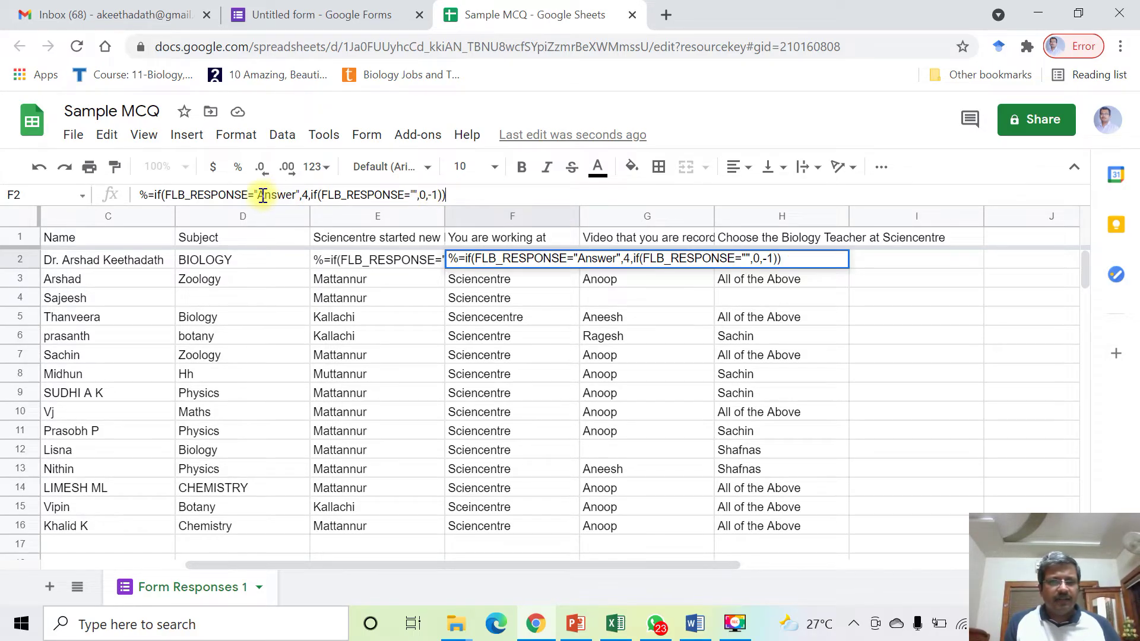
pyautogui.moveTo(258, 194); pyautogui.dragTo(297, 194)
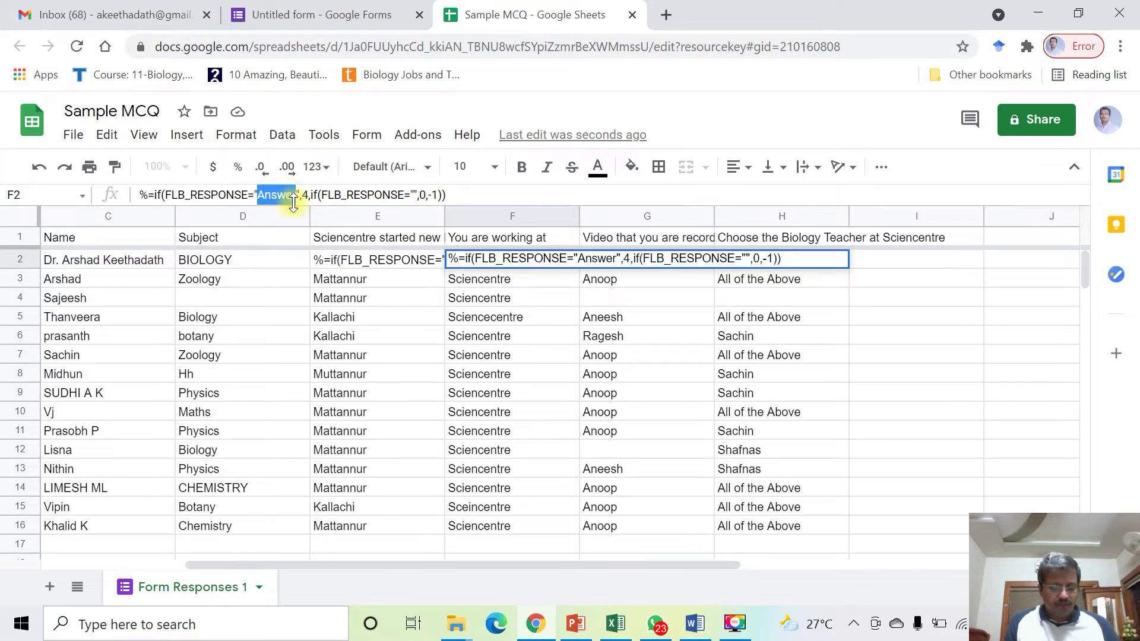
pyautogui.write('Sciencentre')
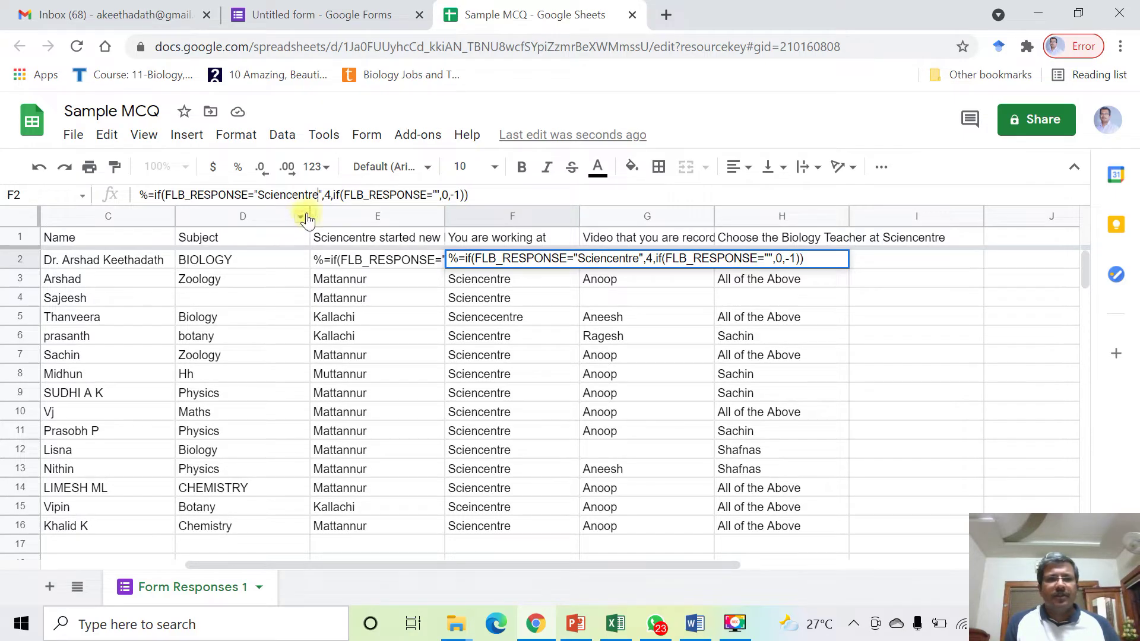
pyautogui.press('Return')
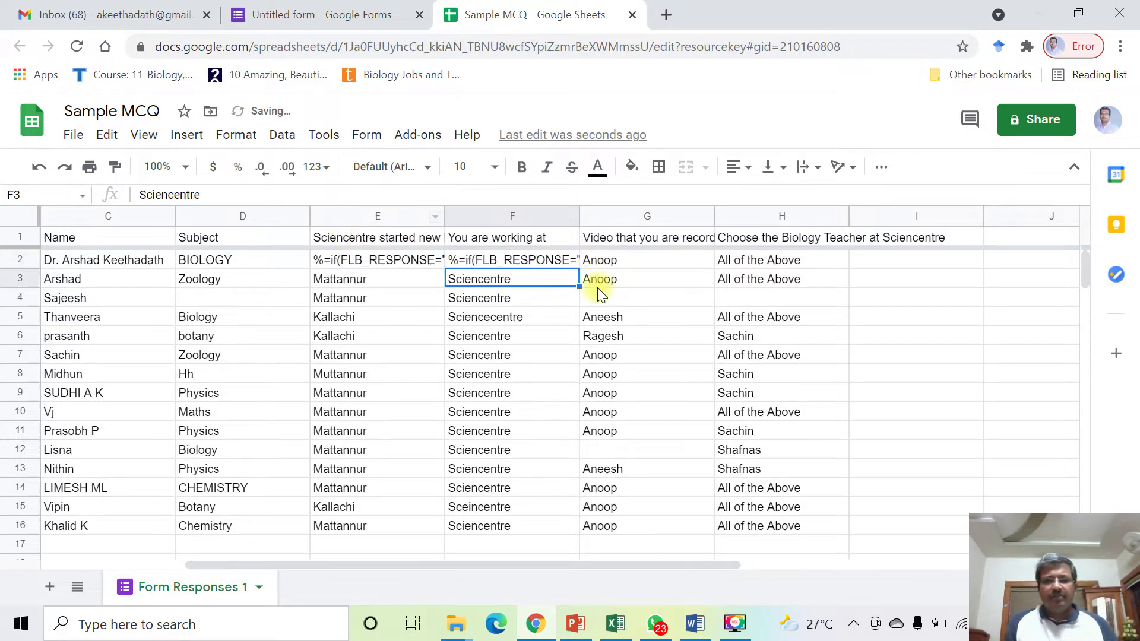
# Insert the scoring formula %=if(FLB_RESPONSE="Answer",4,if(FLB_RESPONSE="",0,-1)) in front of the existing answer in G2.
pyautogui.click(695, 623)
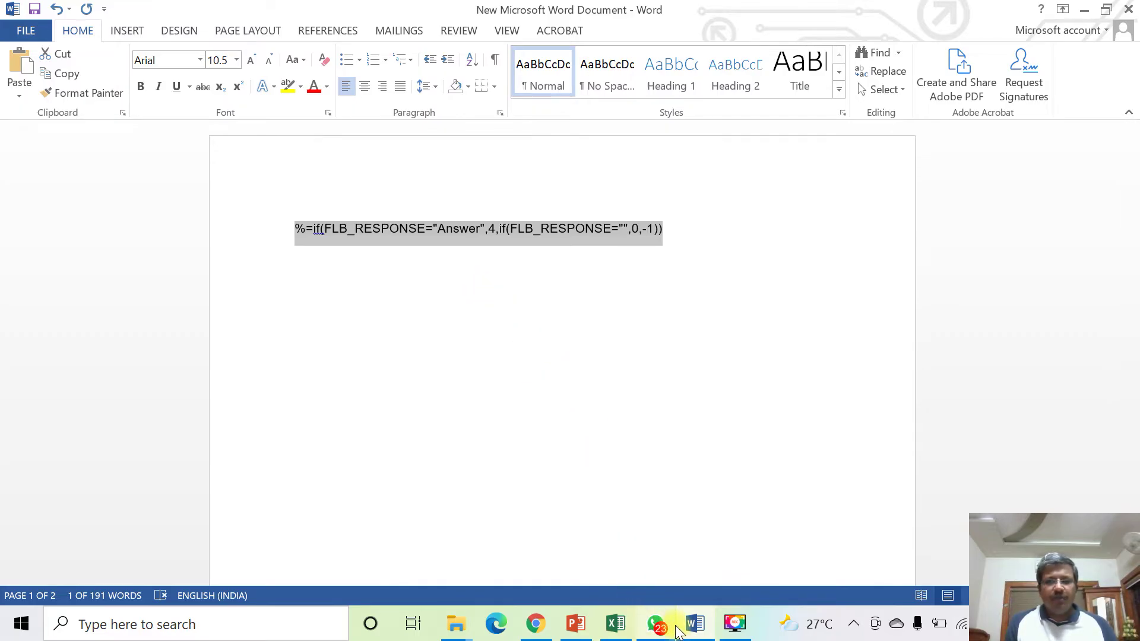
pyautogui.click(693, 624)
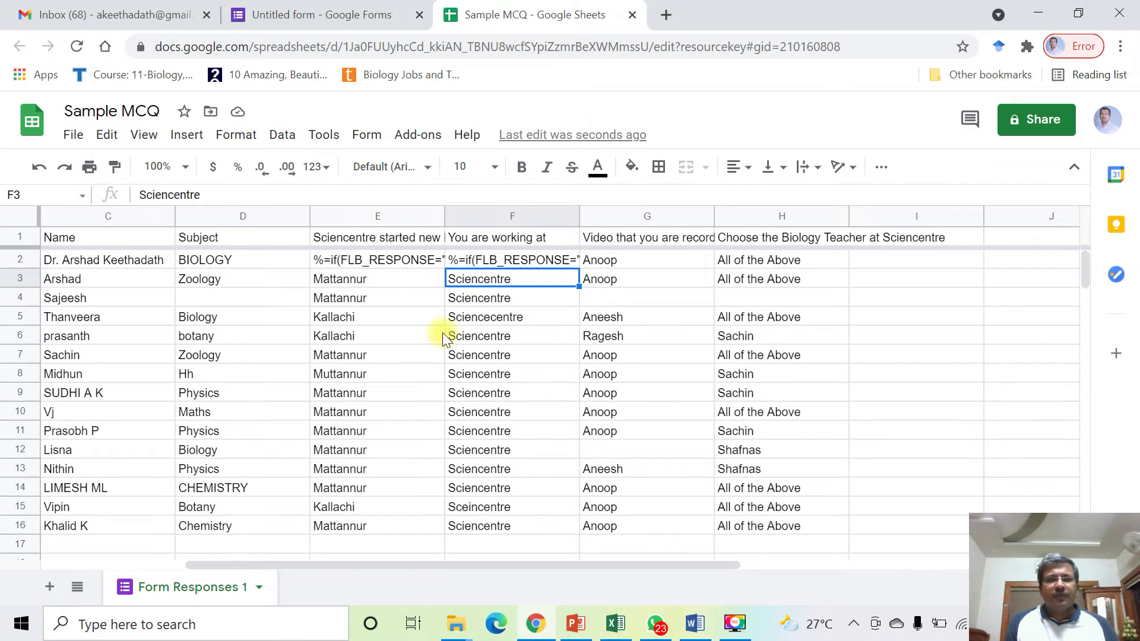
pyautogui.click(619, 256)
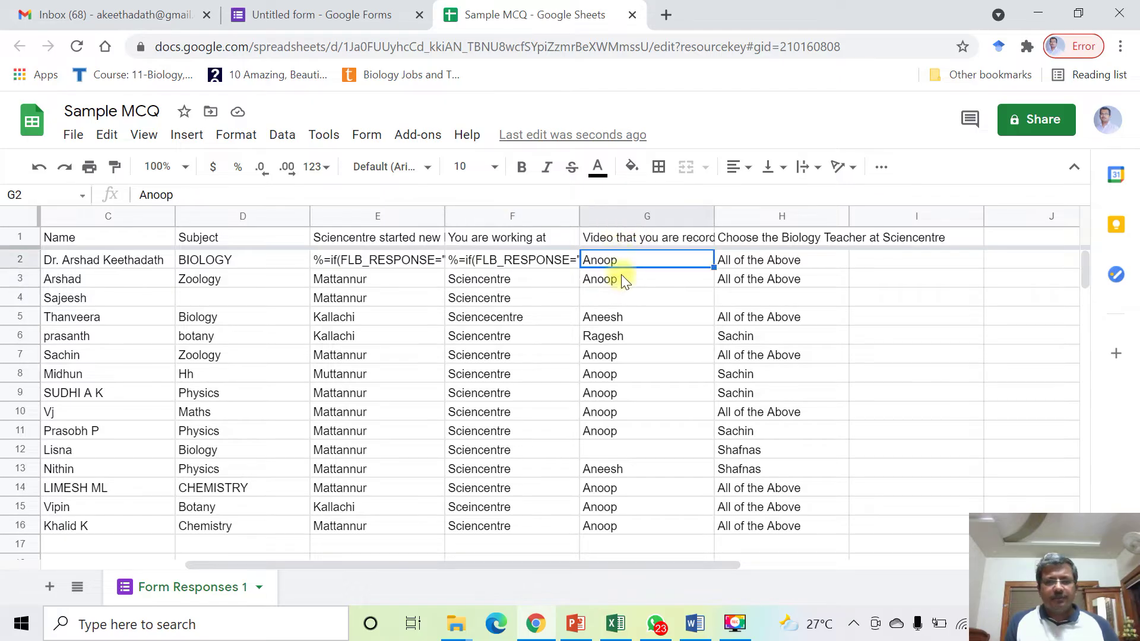
pyautogui.click(141, 196)
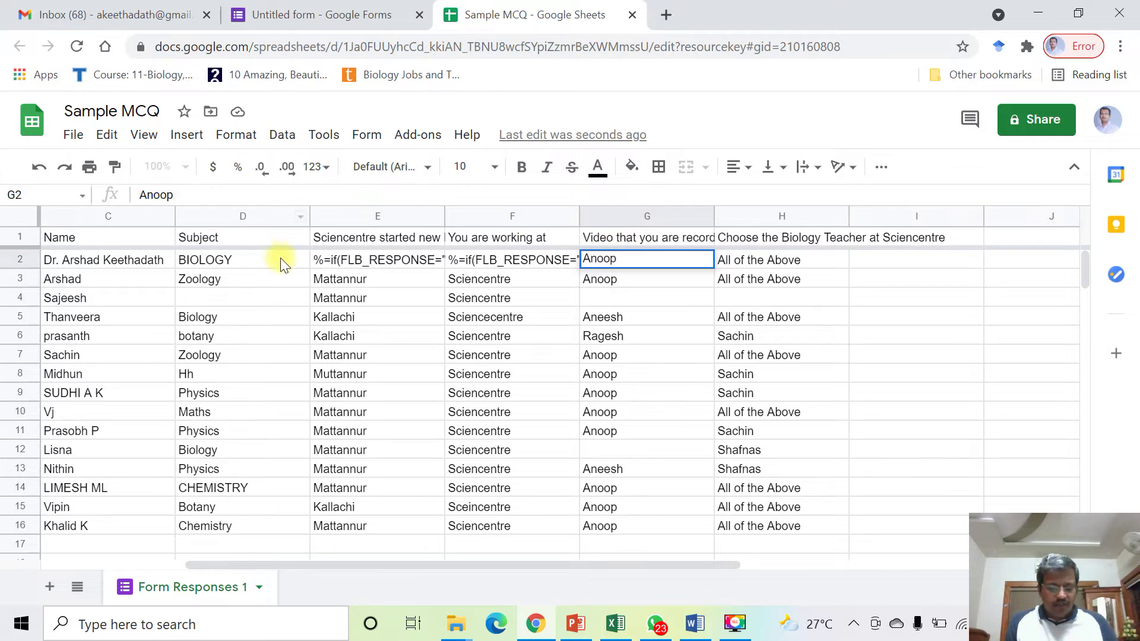
pyautogui.write('%=if(FLB_RESPONSE="Answer",4,if(FLB_RESPONSE="",0,-1))')
# Move the trailing name in G2 into the formula in place of Answer, and commit the cell.
pyautogui.moveTo(488, 191); pyautogui.dragTo(447, 195)
pyautogui.hotkey('ctrl', 'c')
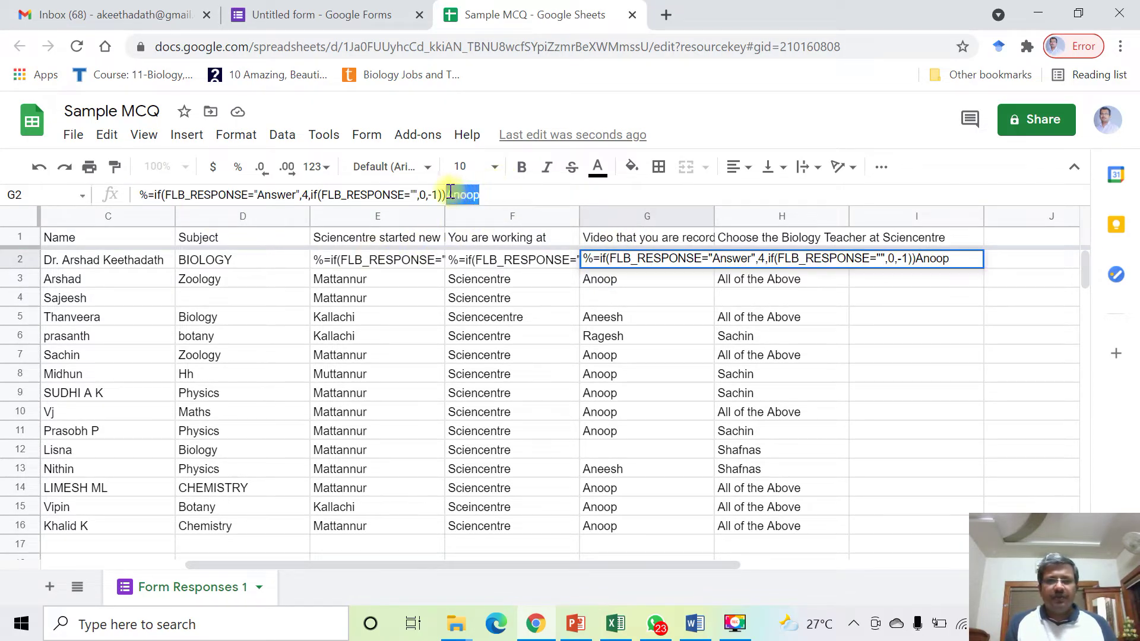
pyautogui.press('BackSpace')
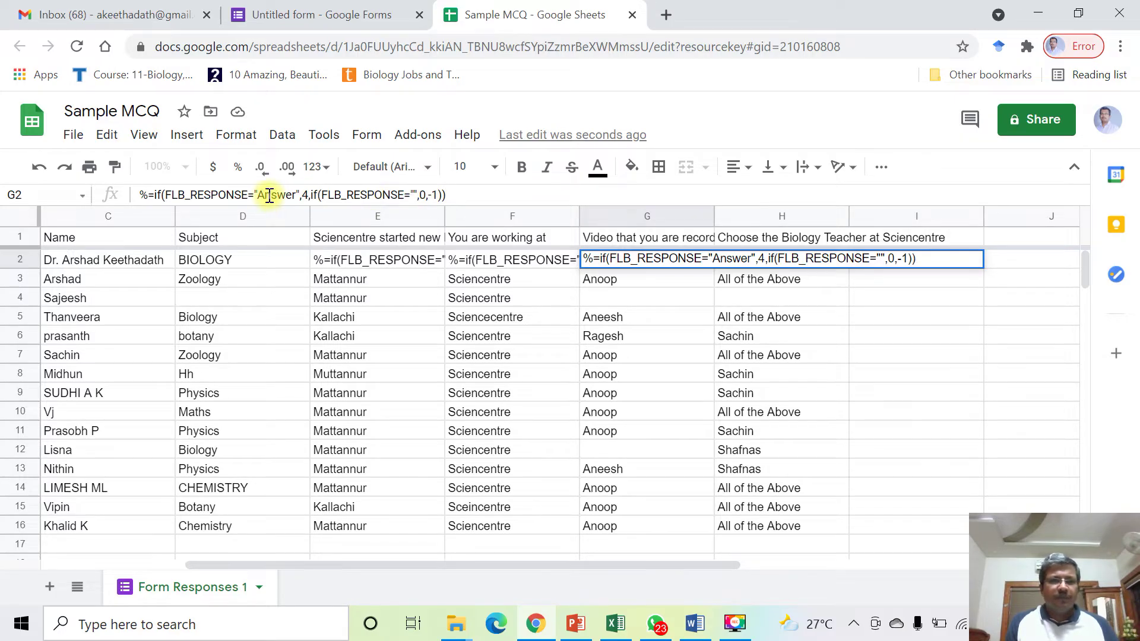
pyautogui.moveTo(257, 192); pyautogui.dragTo(297, 191)
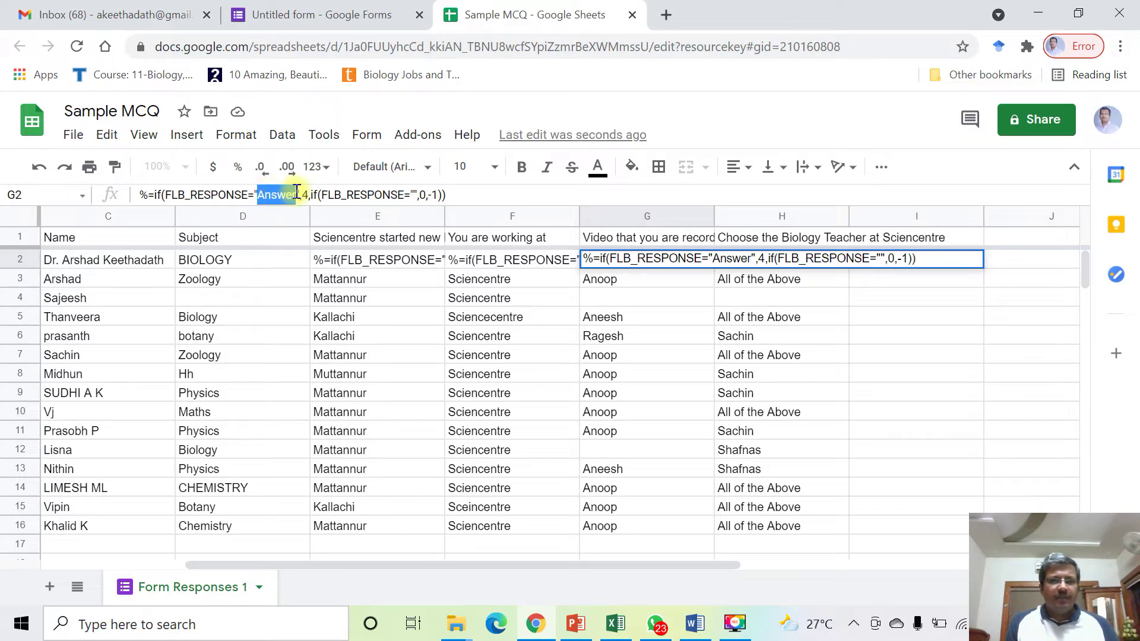
pyautogui.hotkey('ctrl', 'v')
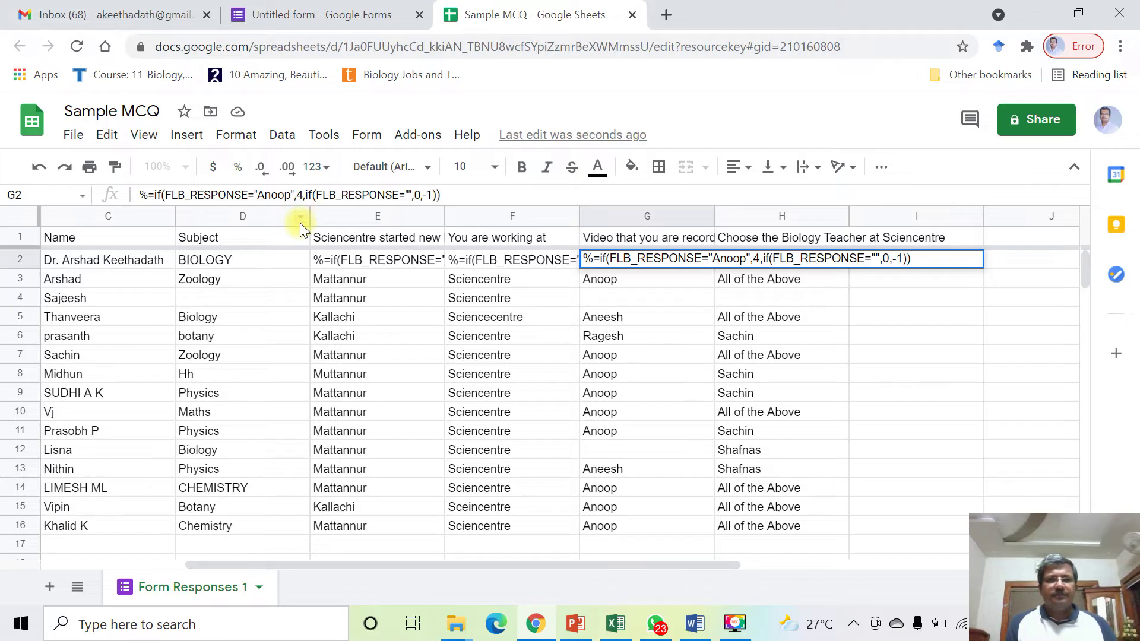
pyautogui.press('Return')
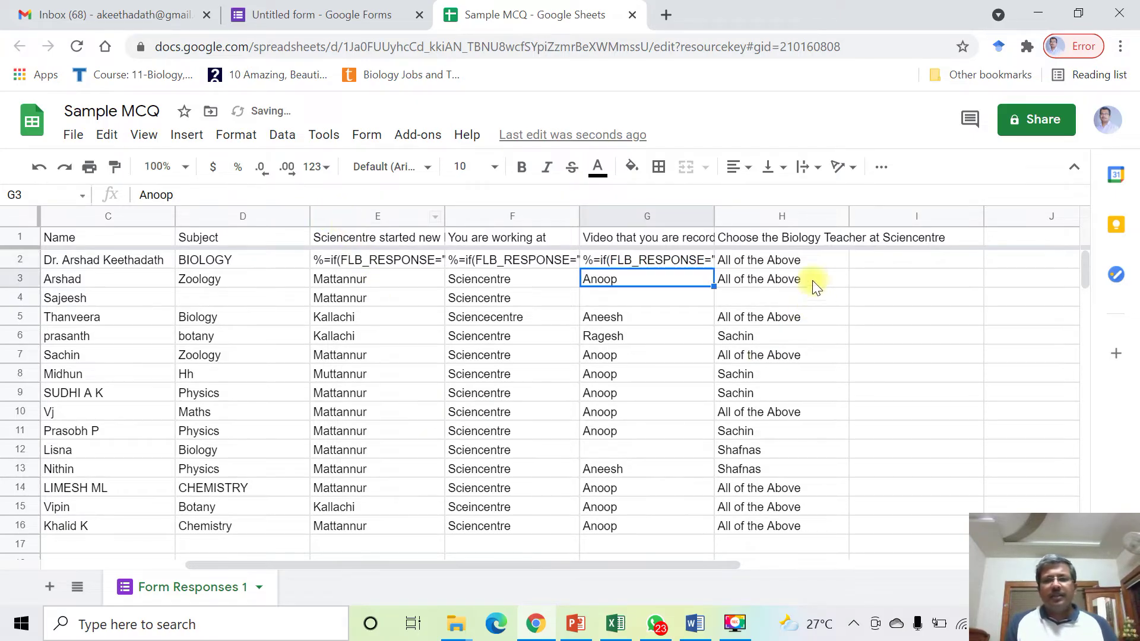
# Insert the scoring formula %=if(FLB_RESPONSE="Answer",4,if(FLB_RESPONSE="",0,-1)) in front of the existing text in H2.
pyautogui.click(758, 259)
pyautogui.click(695, 624)
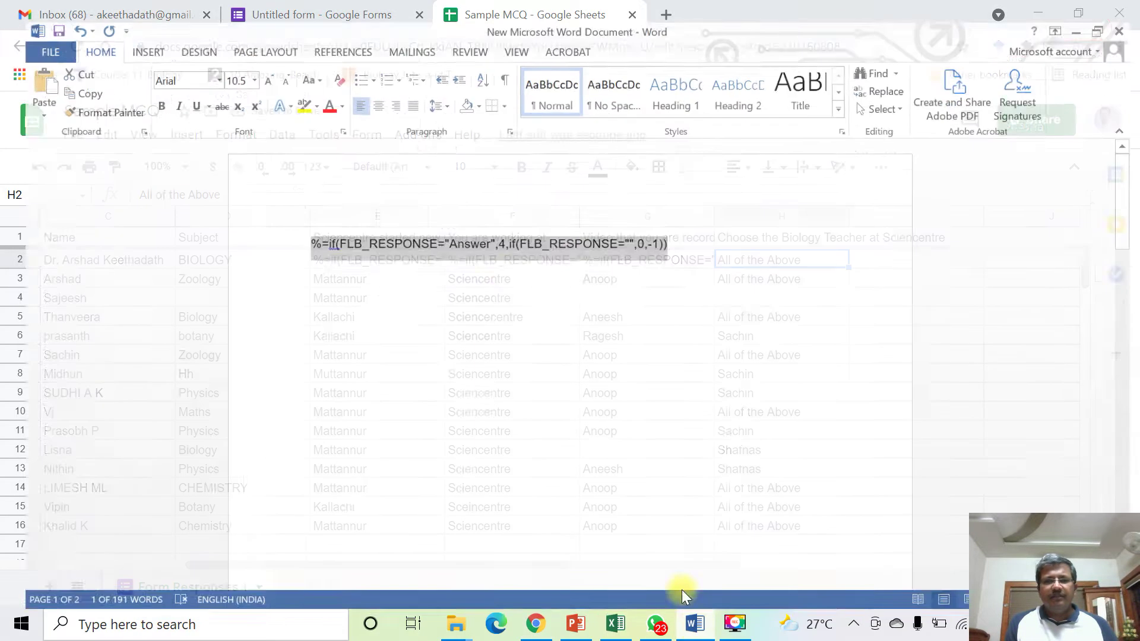
pyautogui.click(695, 625)
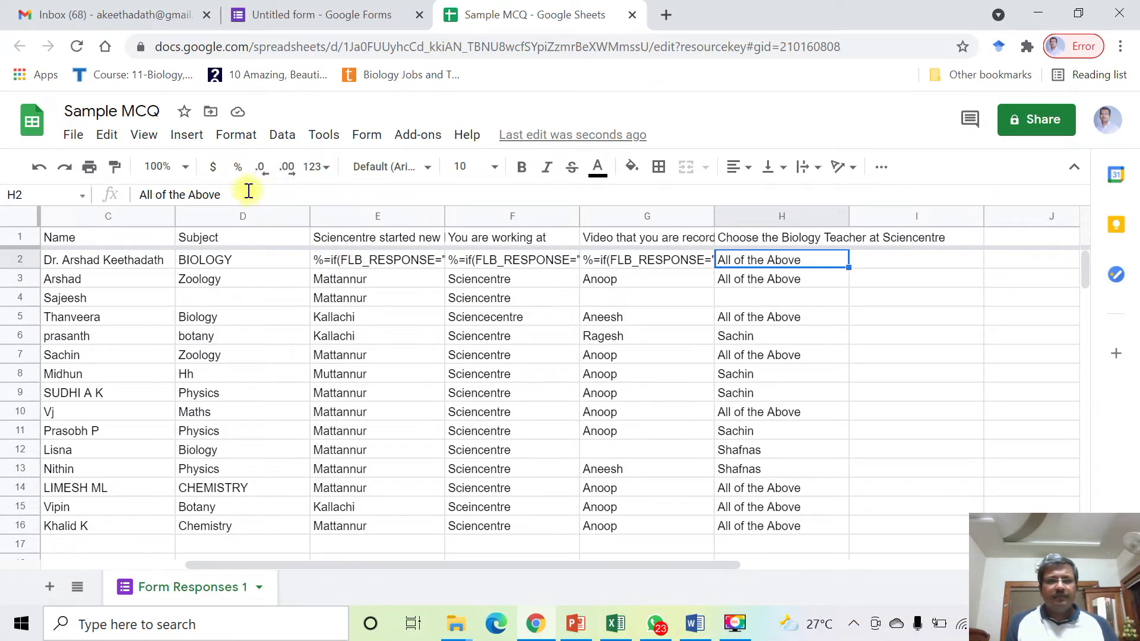
pyautogui.click(140, 196)
pyautogui.write('%=if(FLB_RESPONSE="Answer",4,if(FLB_RESPONSE="",0,-1))')
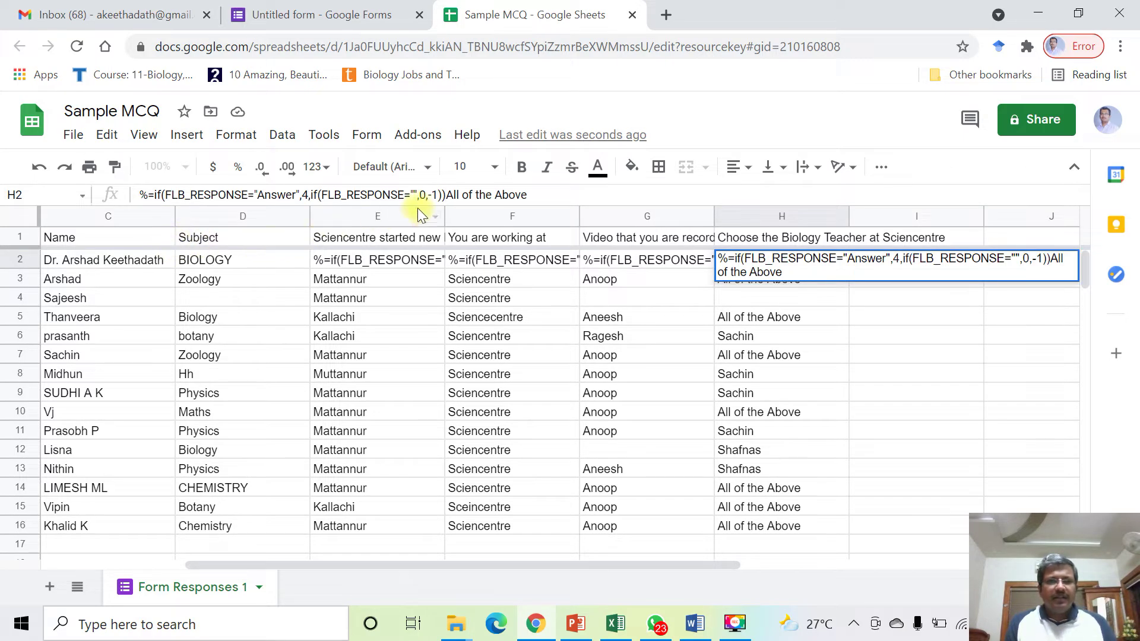
# Move the trailing text All of the Above in H2 into the formula in place of Answer, and commit the cell.
pyautogui.moveTo(528, 195); pyautogui.dragTo(450, 194)
pyautogui.hotkey('ctrl', 'c')
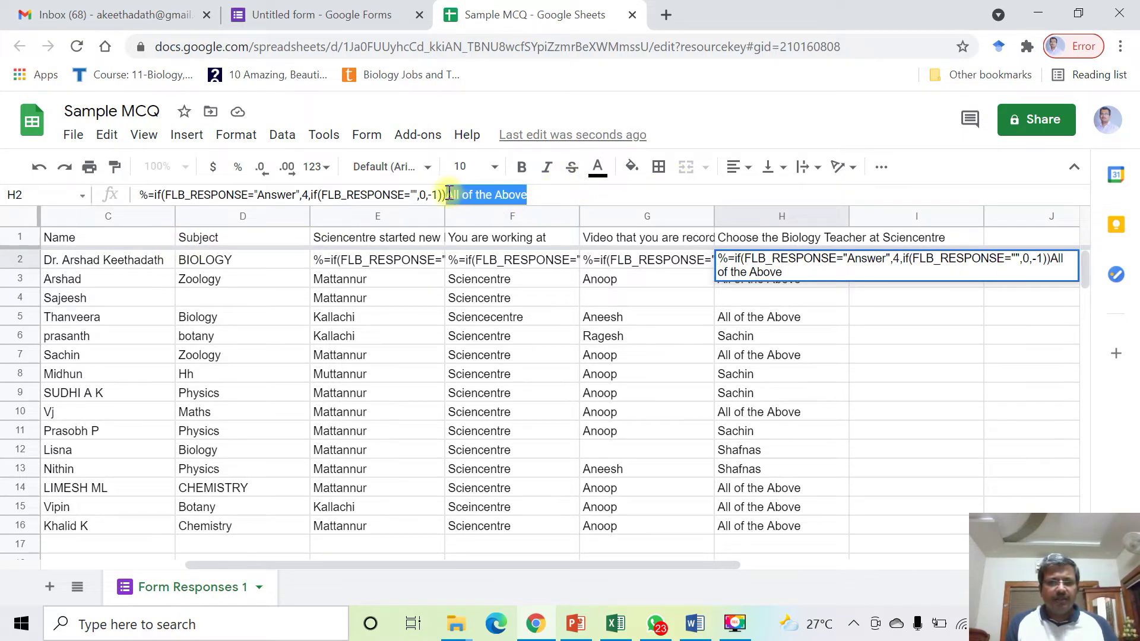
pyautogui.press('BackSpace')
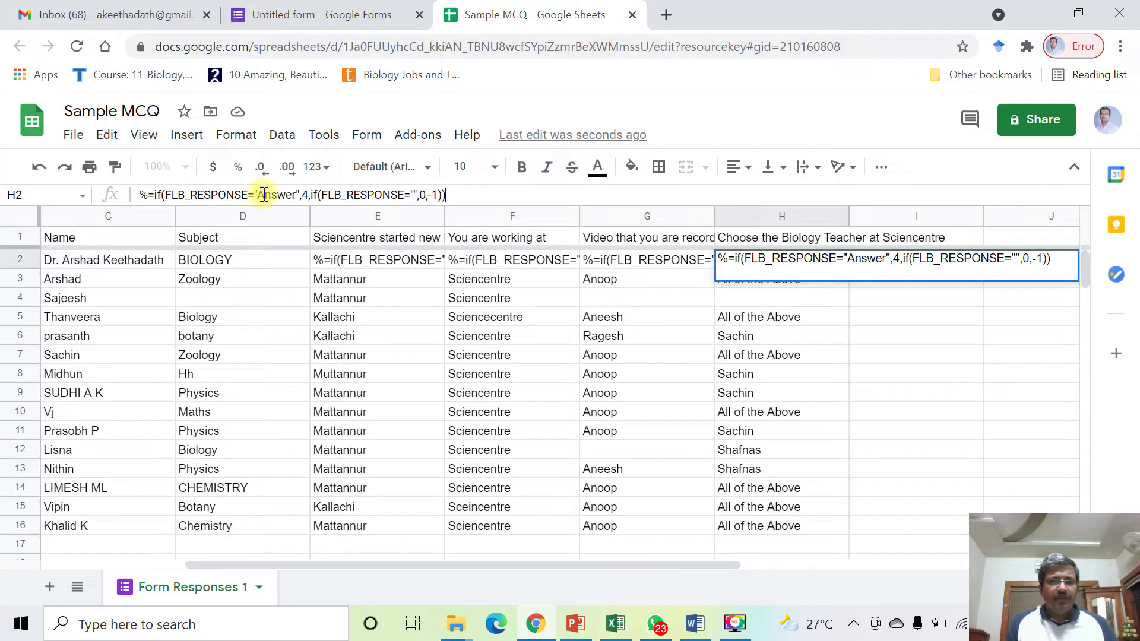
pyautogui.moveTo(258, 196); pyautogui.dragTo(294, 195)
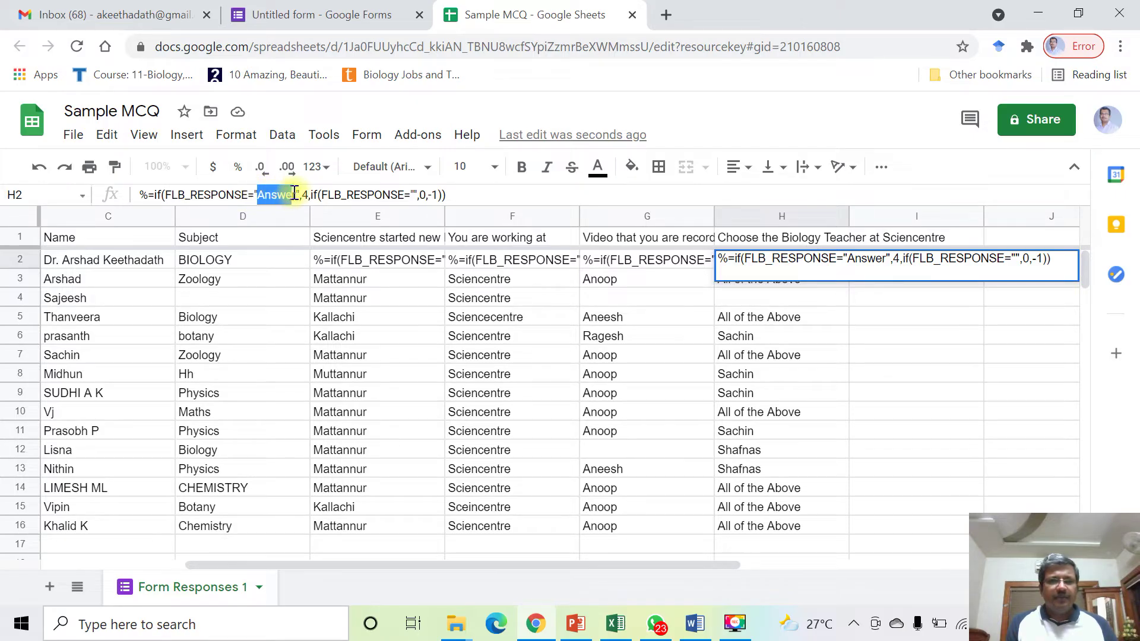
pyautogui.hotkey('ctrl', 'v')
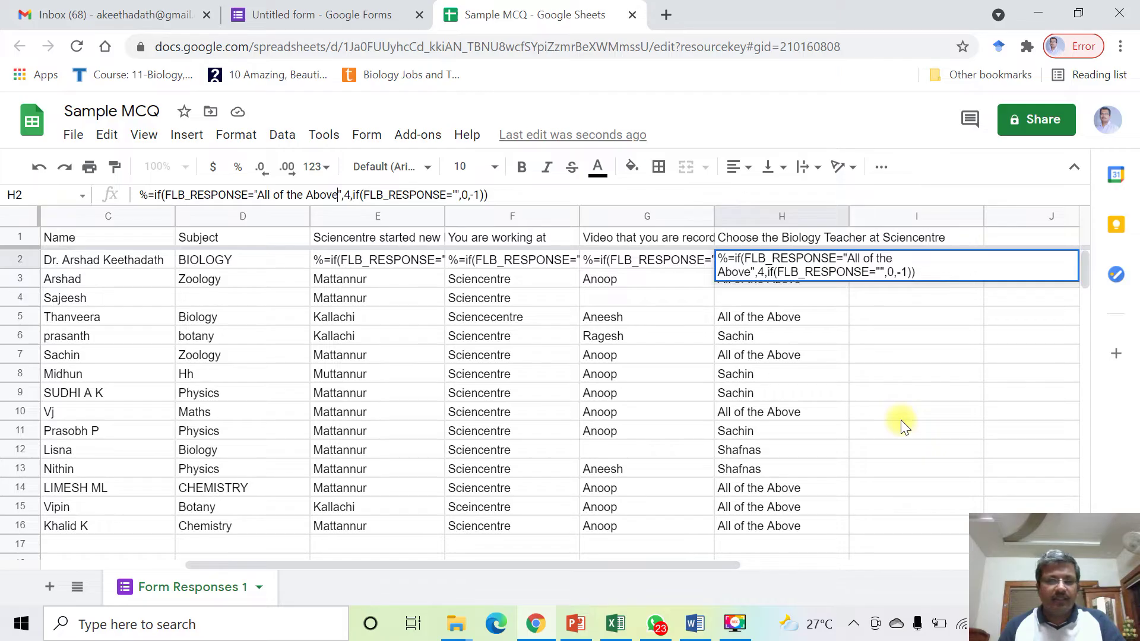
pyautogui.press('Return')
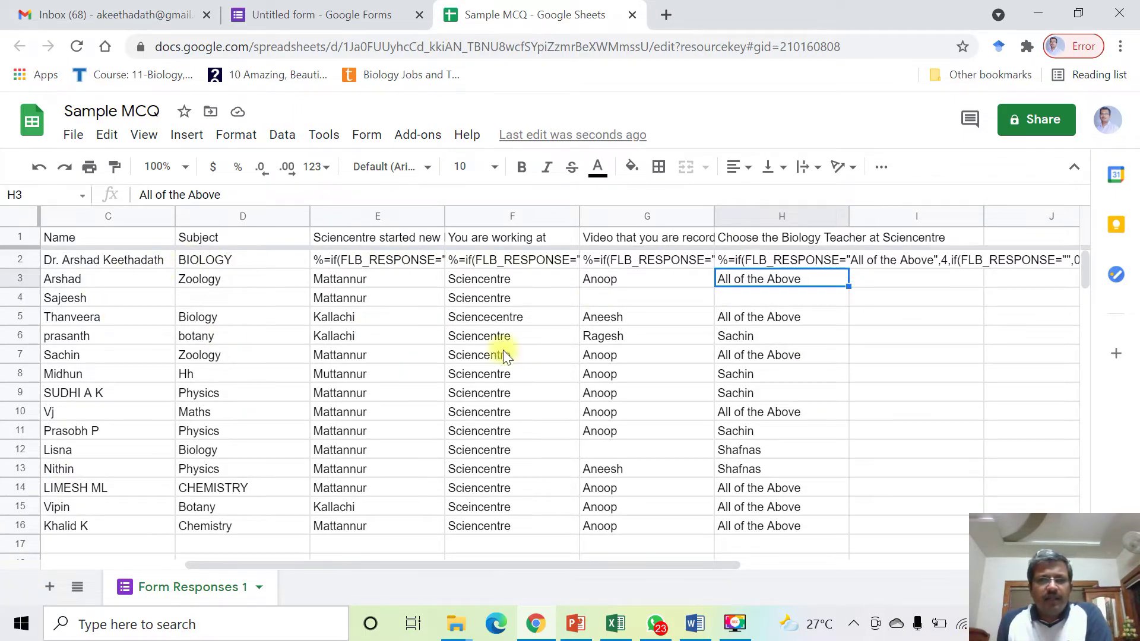
# Start Flubaroo's Grade Assignment for the form responses.
pyautogui.click(426, 141)
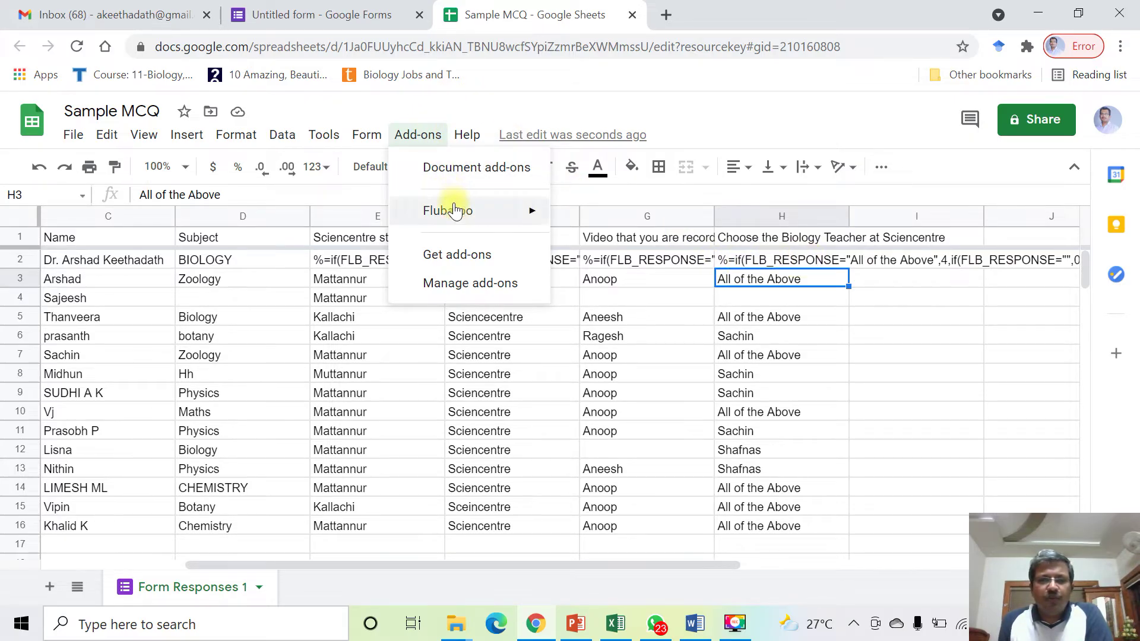
pyautogui.moveTo(453, 211)
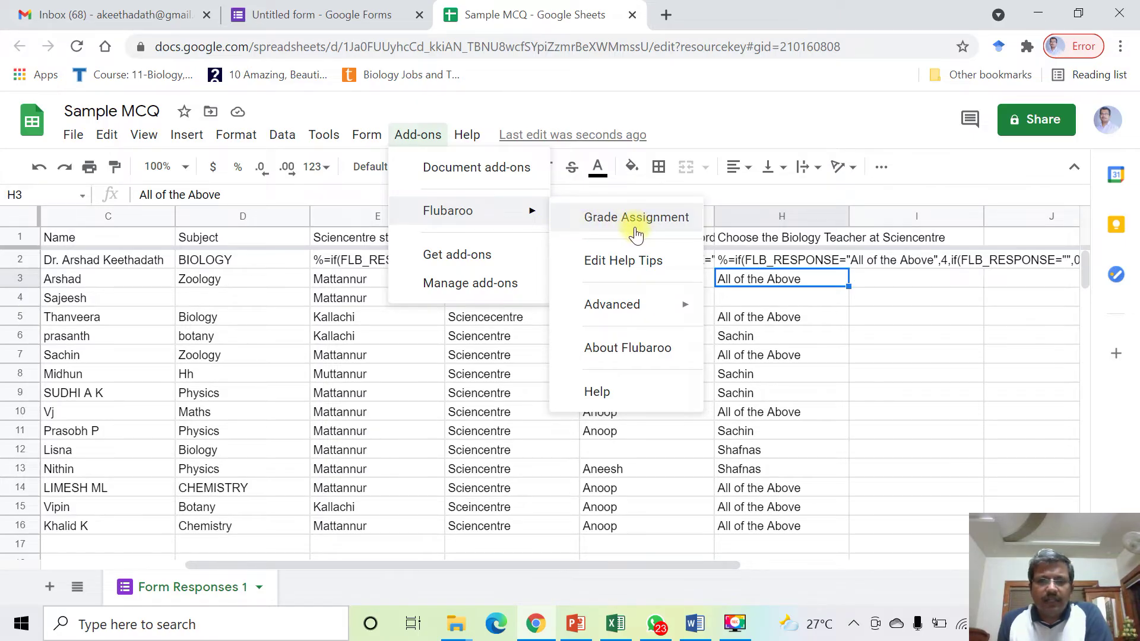
pyautogui.click(635, 221)
pyautogui.moveTo(594, 623)
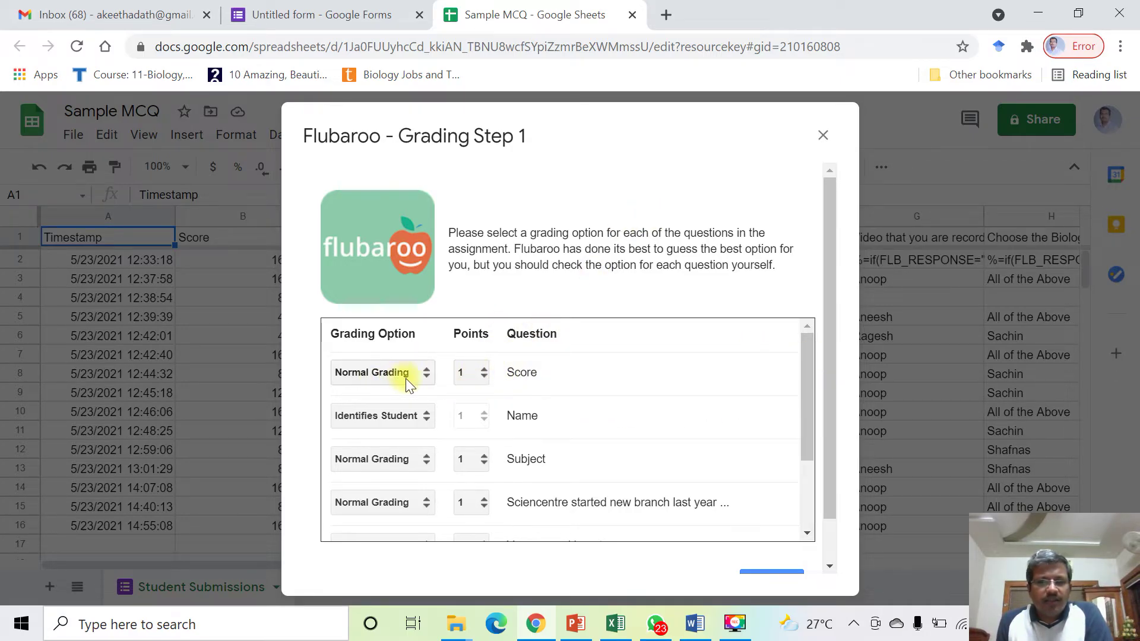
# Set the grading option of both Score and Subject to Identifies Student.
pyautogui.click(424, 374)
pyautogui.click(399, 395)
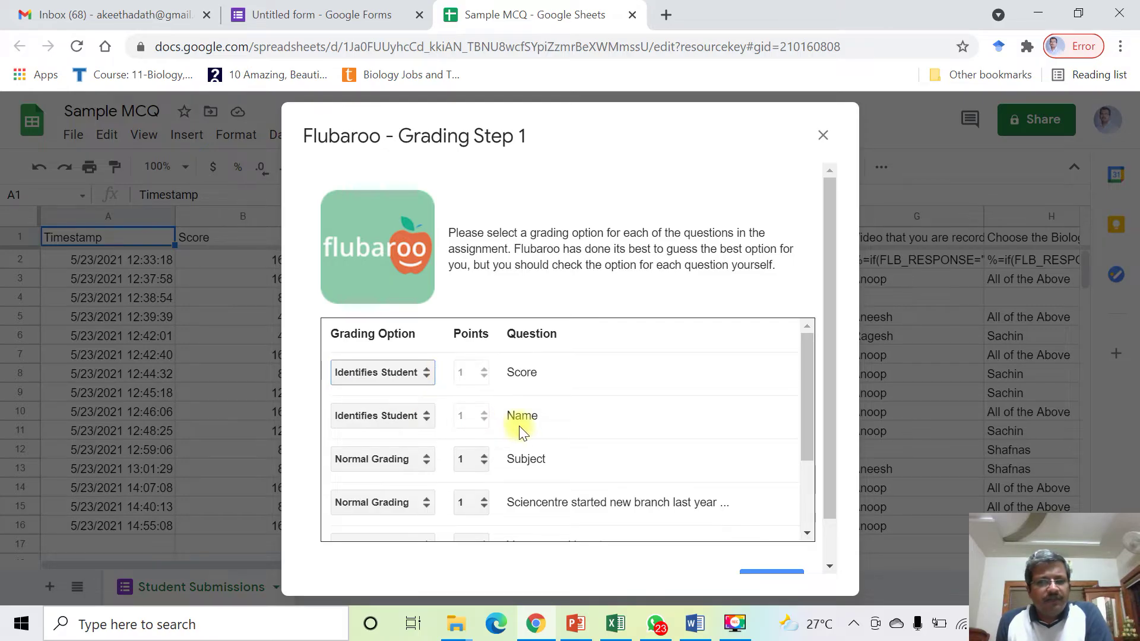
pyautogui.scroll(-2, 527, 390)
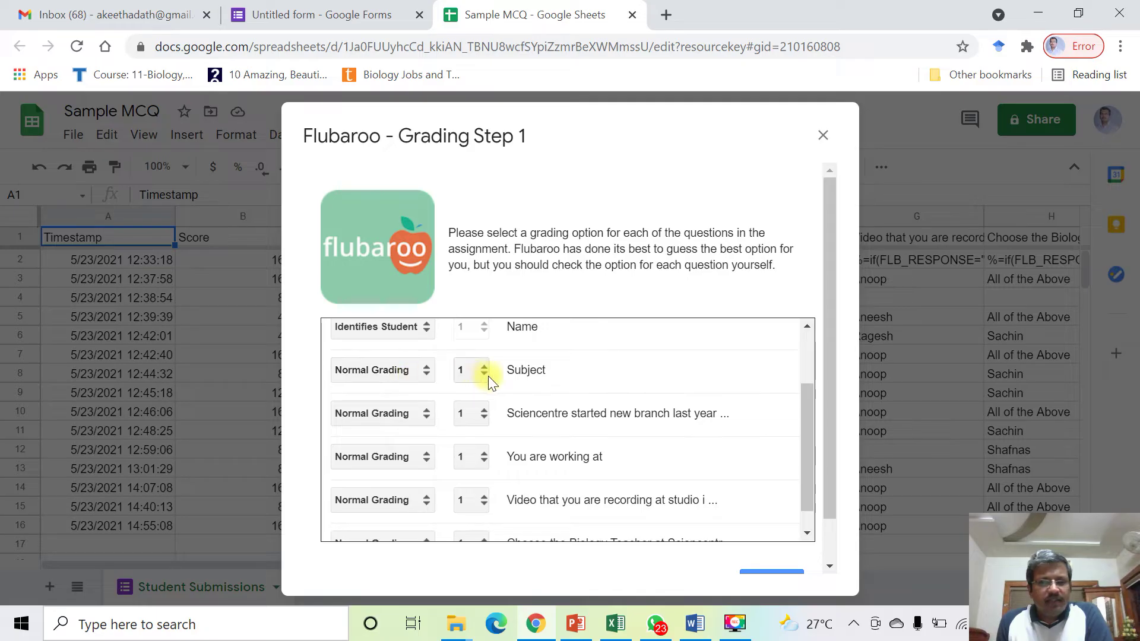
pyautogui.click(429, 369)
pyautogui.click(398, 392)
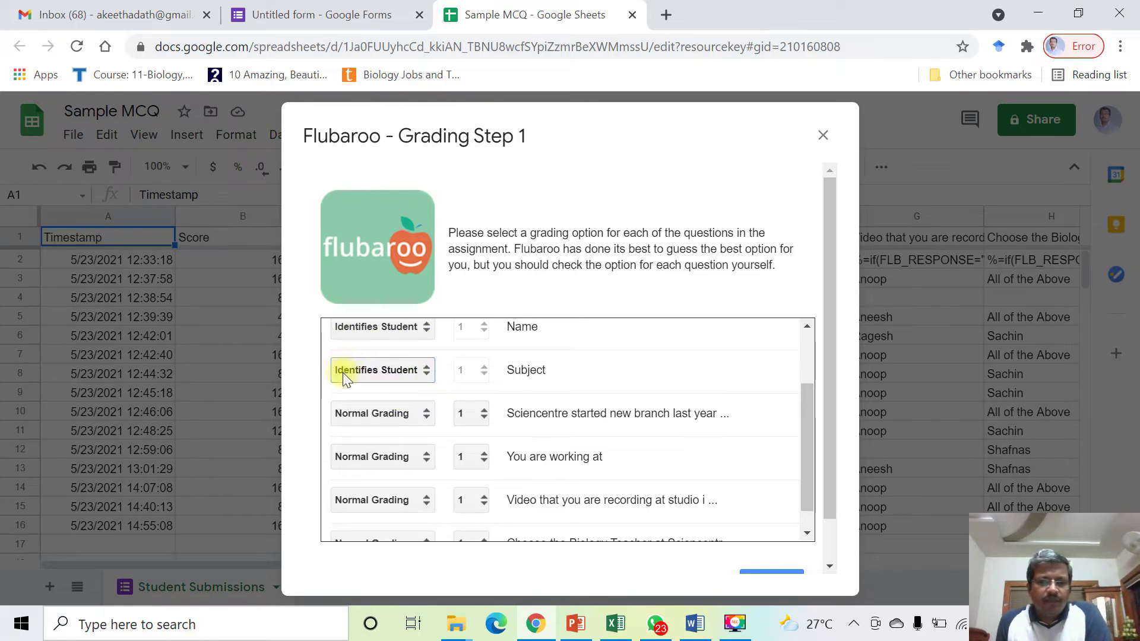
# Choose Normal Grading for the question about Sciencentre's new branch last year.
pyautogui.scroll(-1, 785, 404)
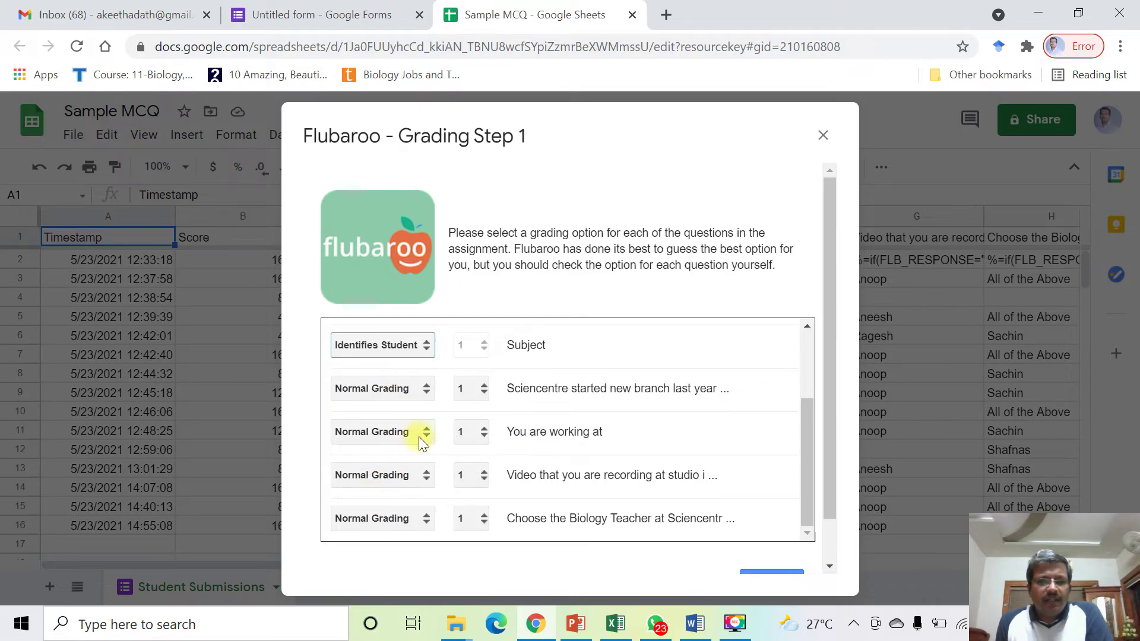
pyautogui.click(426, 388)
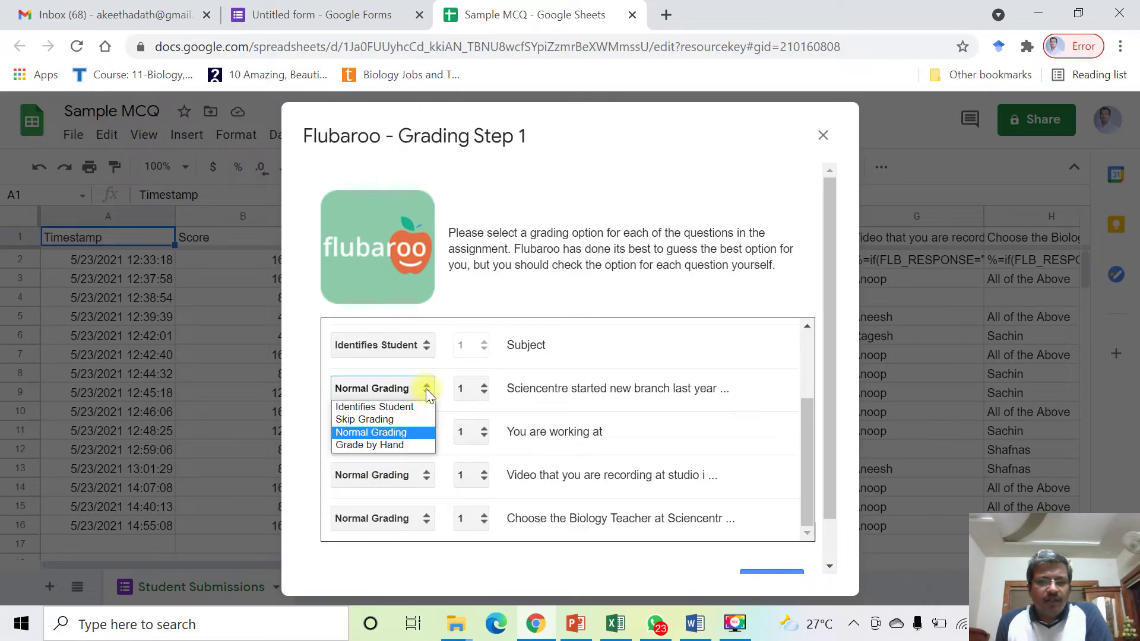
pyautogui.click(389, 433)
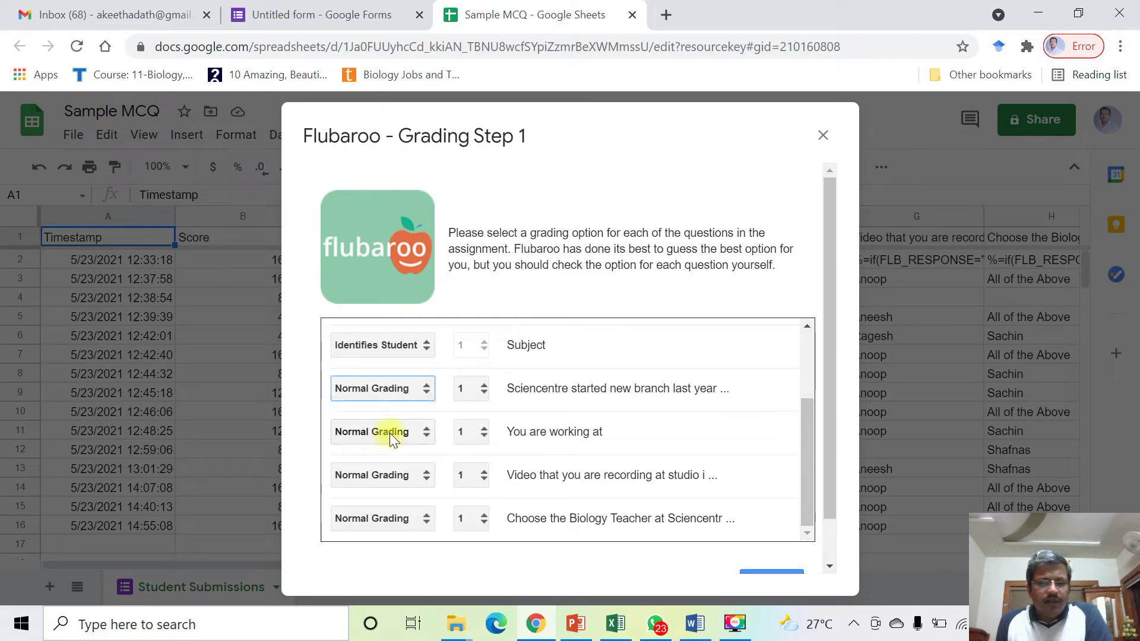
pyautogui.click(428, 393)
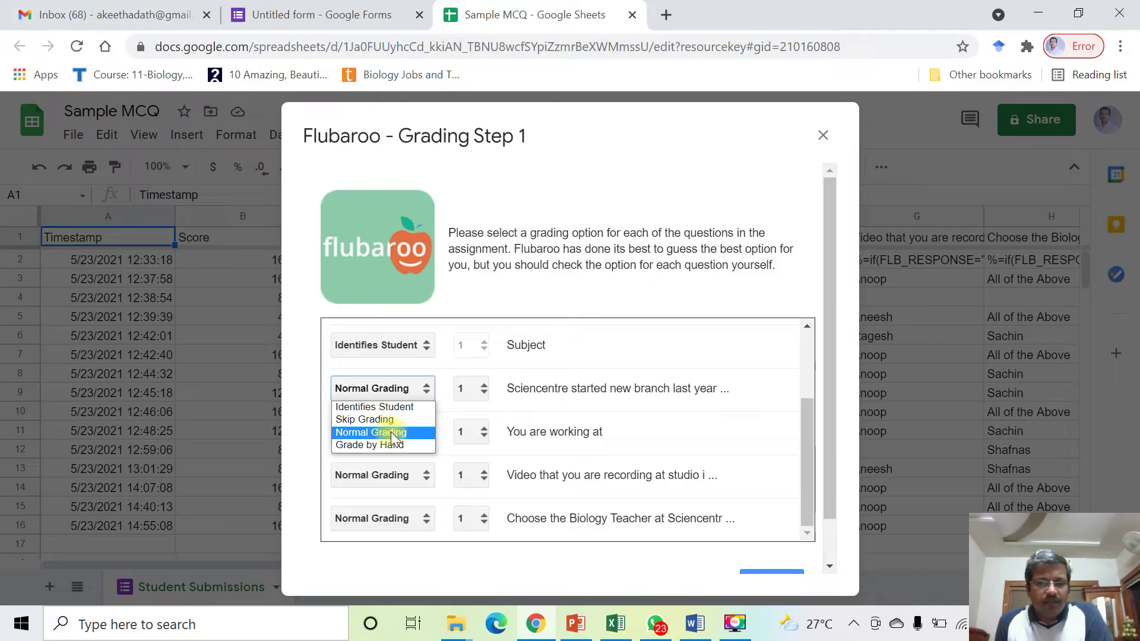
pyautogui.click(397, 433)
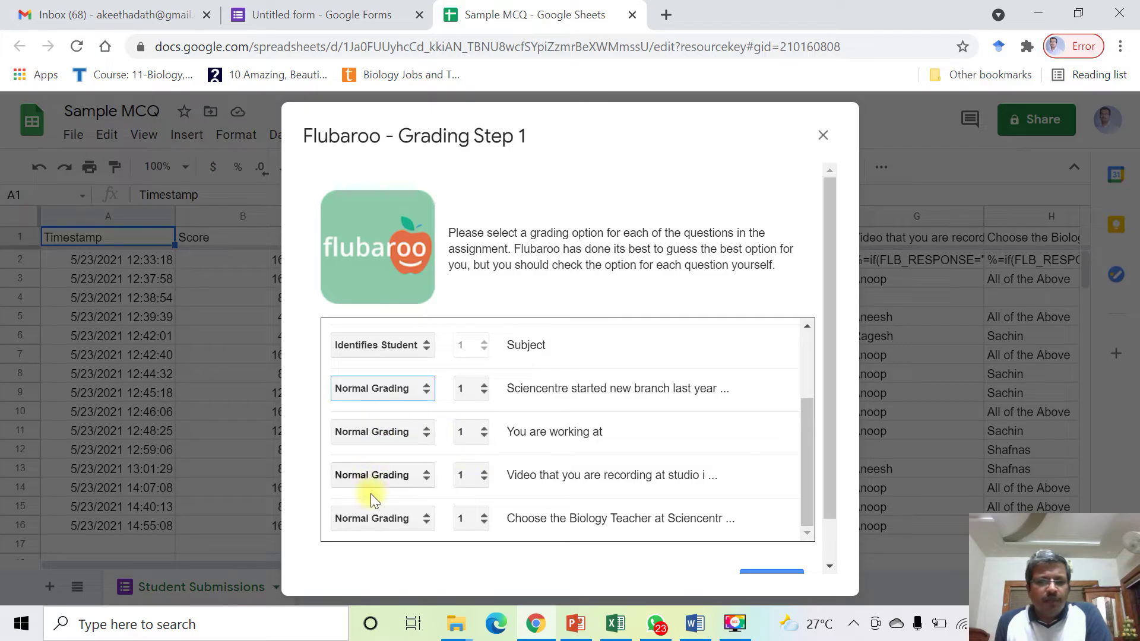
# Set the points to 4 for each of the four normally graded questions.
pyautogui.click(484, 384)
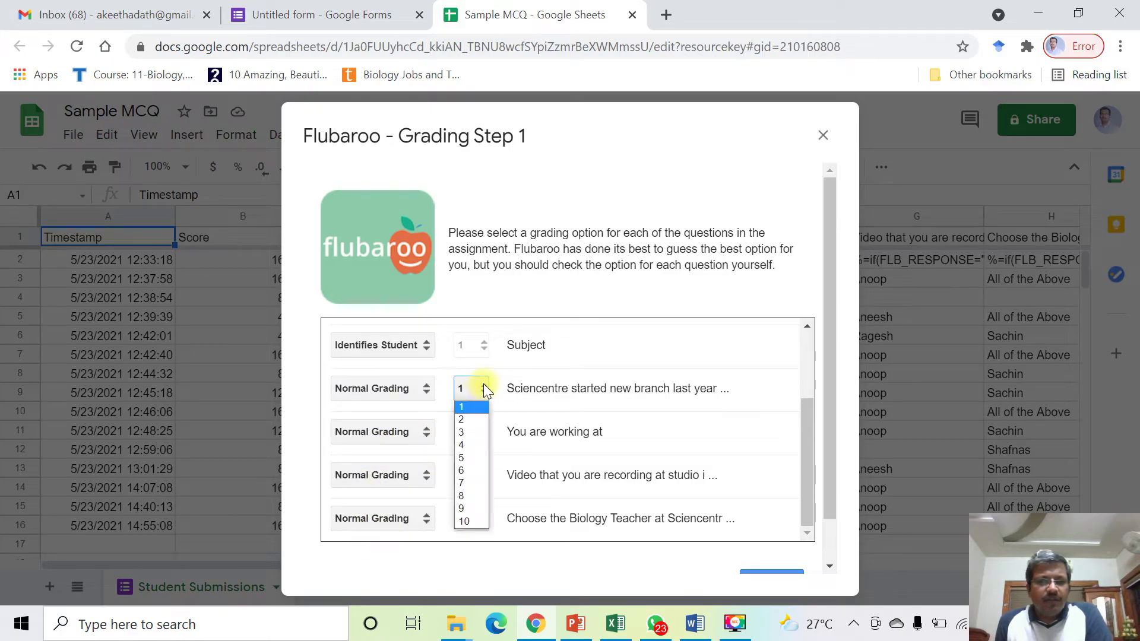
pyautogui.click(468, 445)
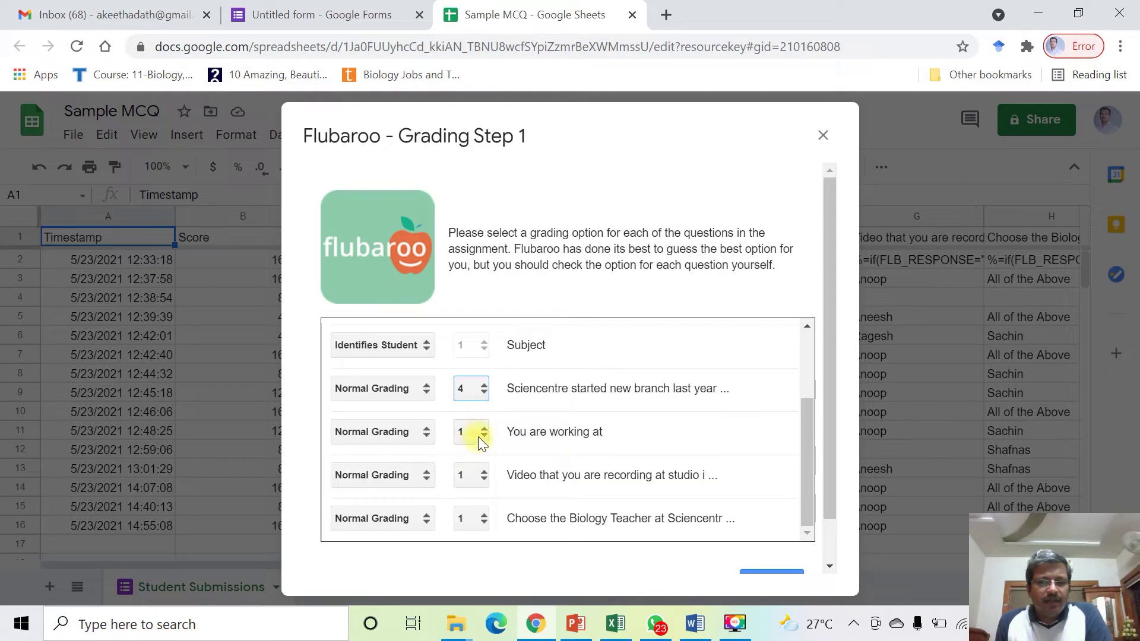
pyautogui.click(484, 430)
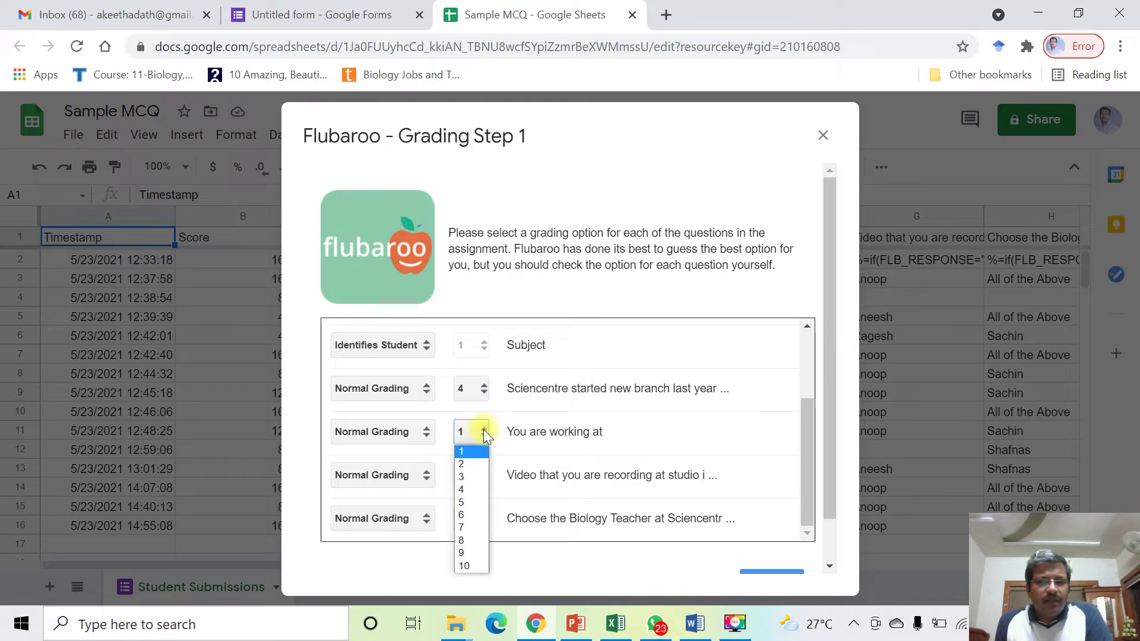
pyautogui.click(466, 489)
pyautogui.click(486, 469)
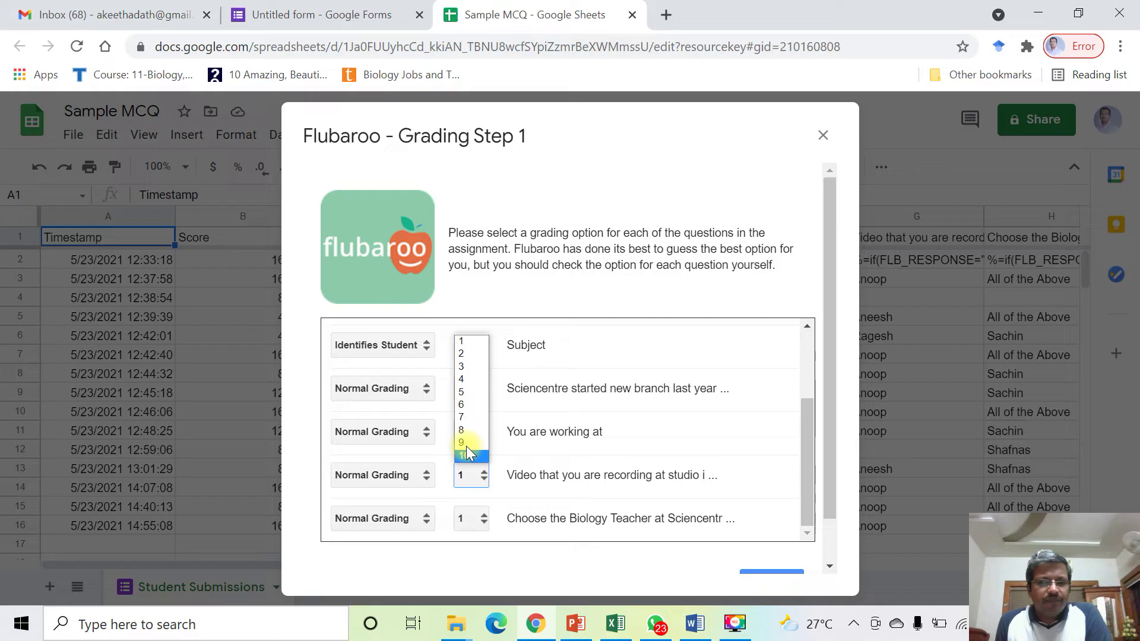
pyautogui.click(461, 378)
pyautogui.click(482, 518)
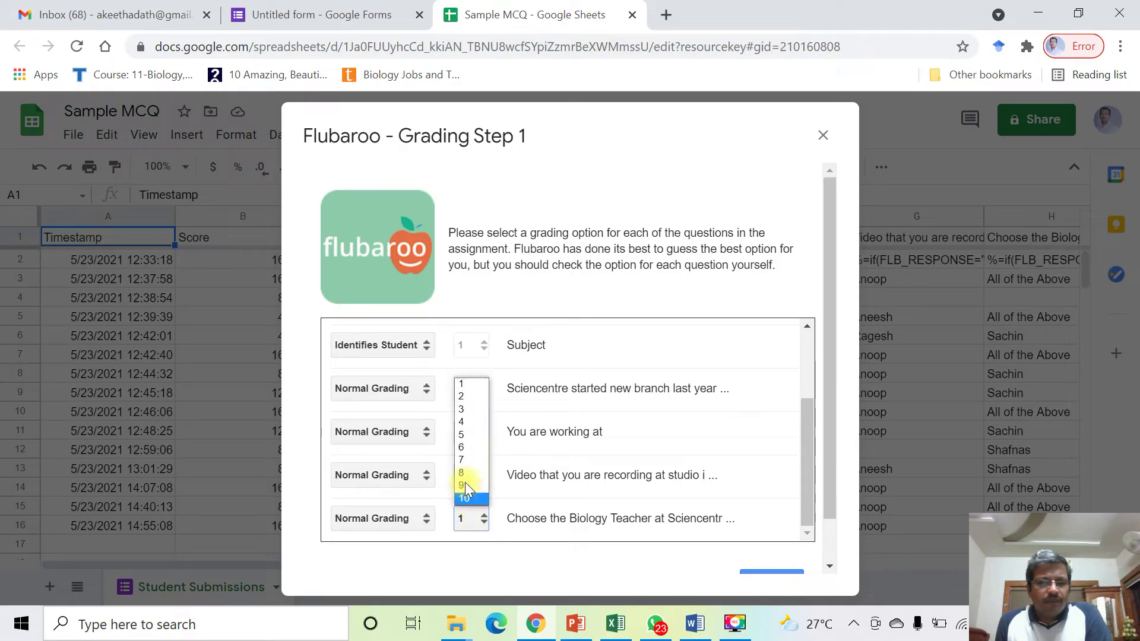
pyautogui.click(461, 422)
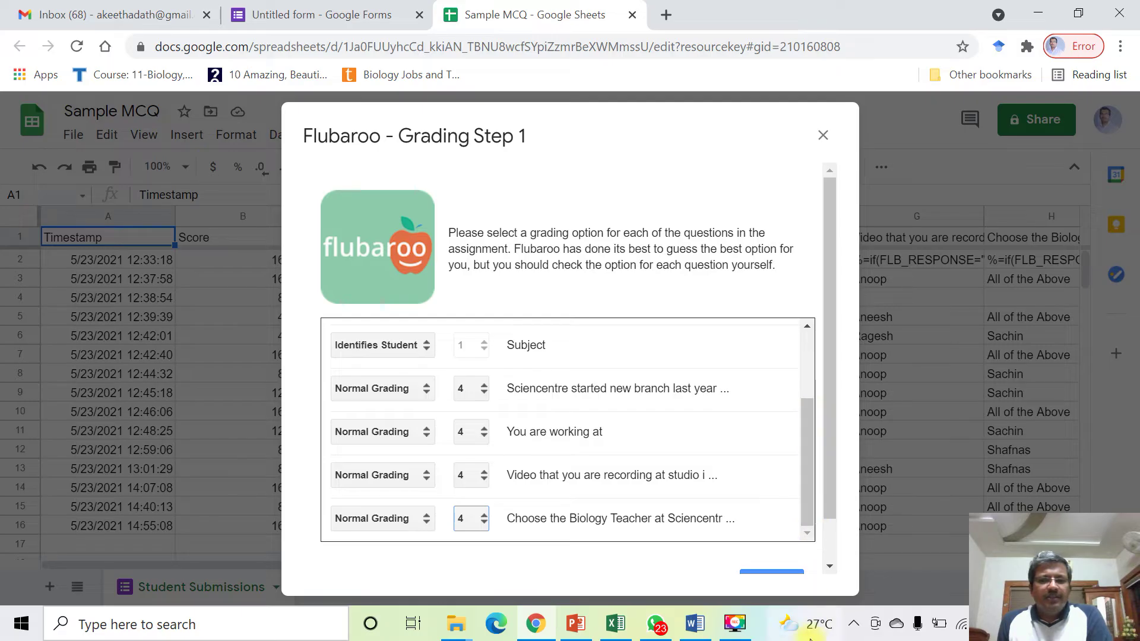
# Grade the assignment using the first submission as the Answer Key, and close the Grading Complete dialog.
pyautogui.scroll(-1, 836, 460)
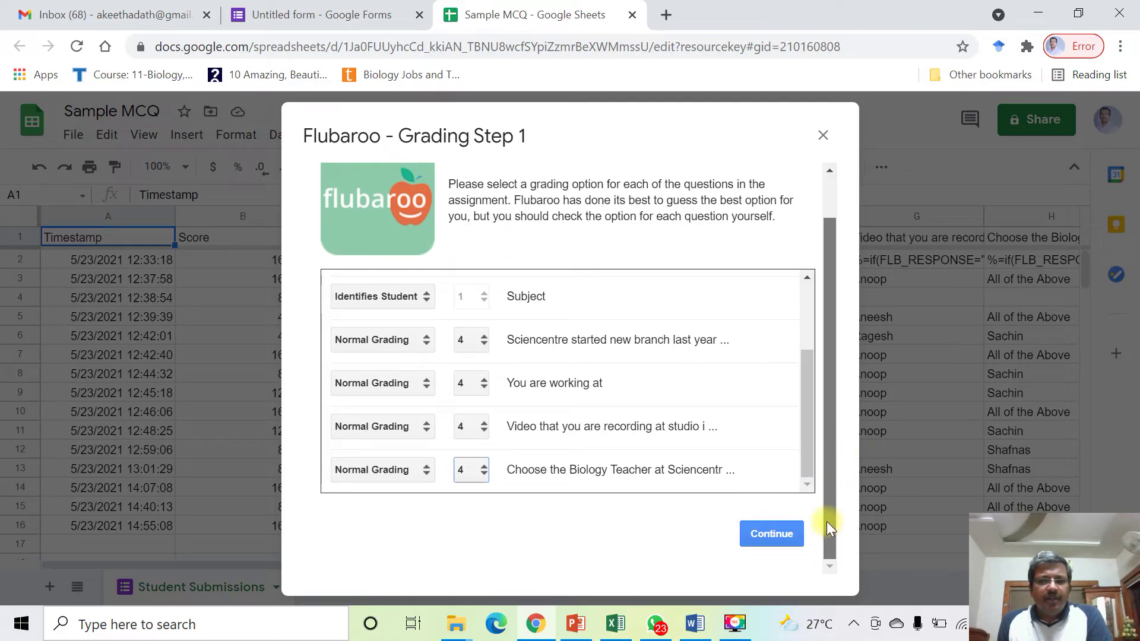
pyautogui.click(794, 535)
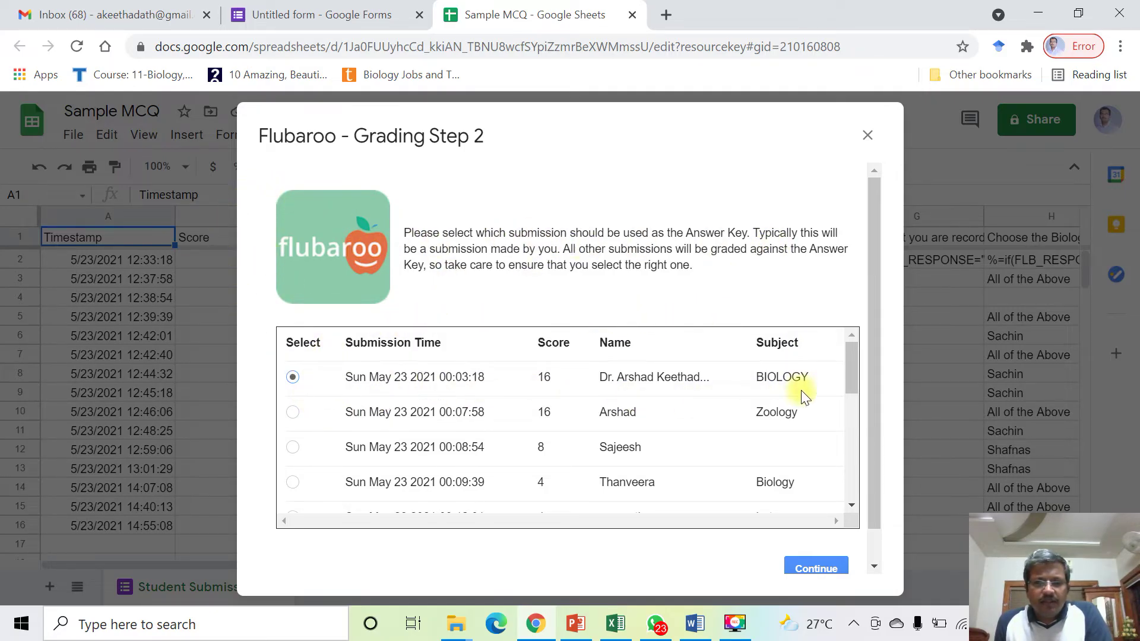
pyautogui.click(807, 567)
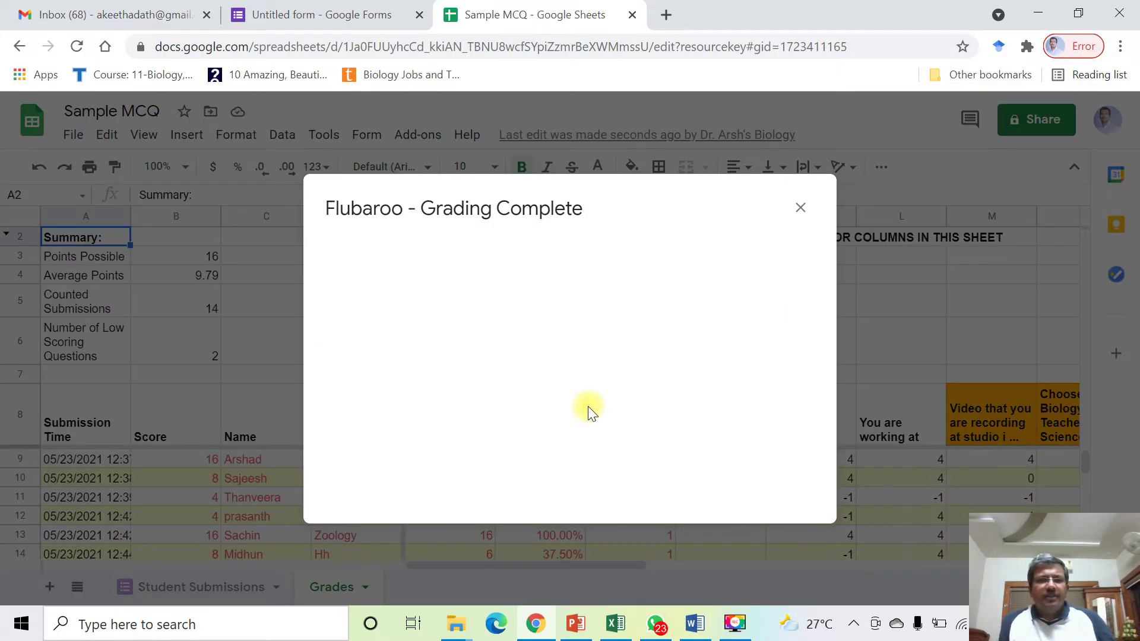
pyautogui.click(800, 207)
# Examine the students' total points and percentages in the Grades sheet.
pyautogui.scroll(-2, 416, 505)
pyautogui.scroll(2, 411, 499)
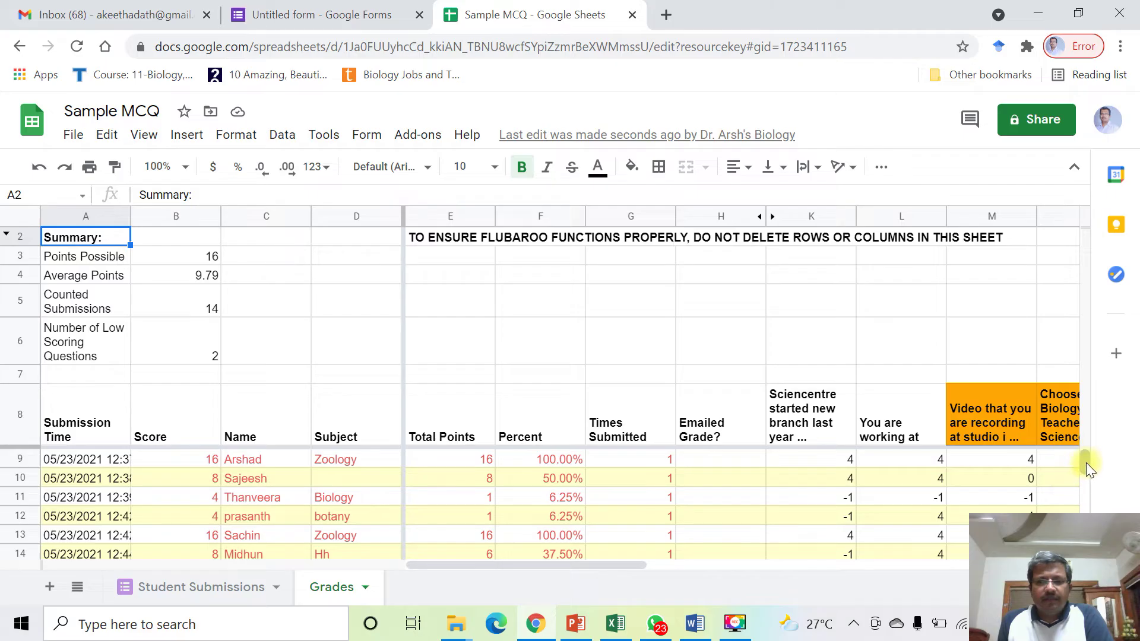
pyautogui.moveTo(1086, 462)
pyautogui.mouseDown()
pyautogui.moveTo(1088, 474)
pyautogui.moveTo(1089, 459)
pyautogui.mouseUp()
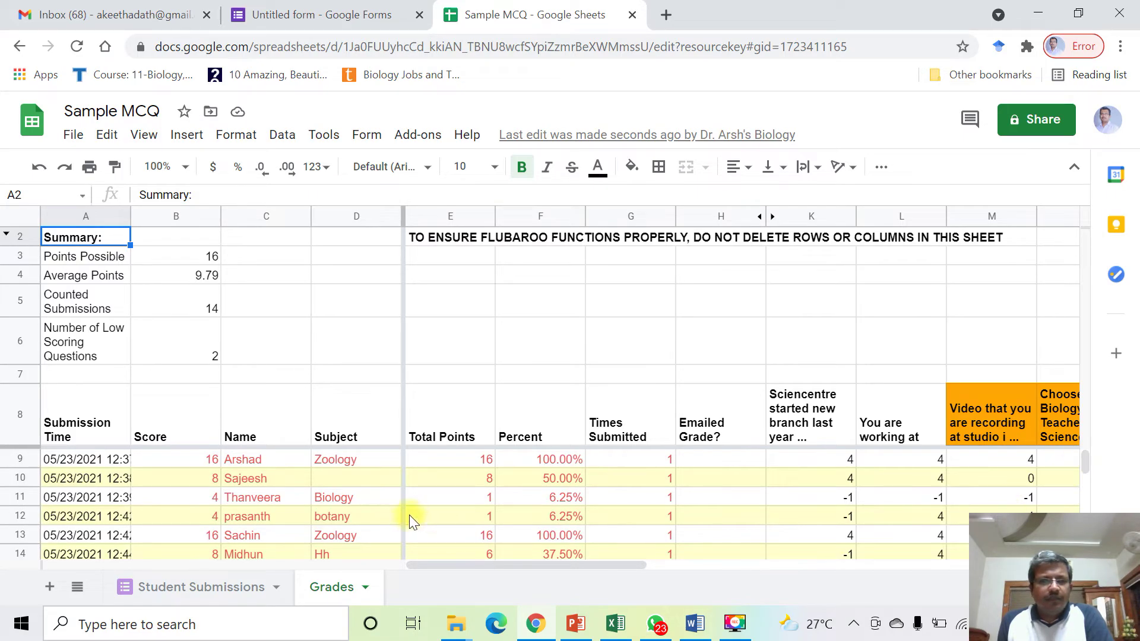
pyautogui.scroll(-1, 356, 505)
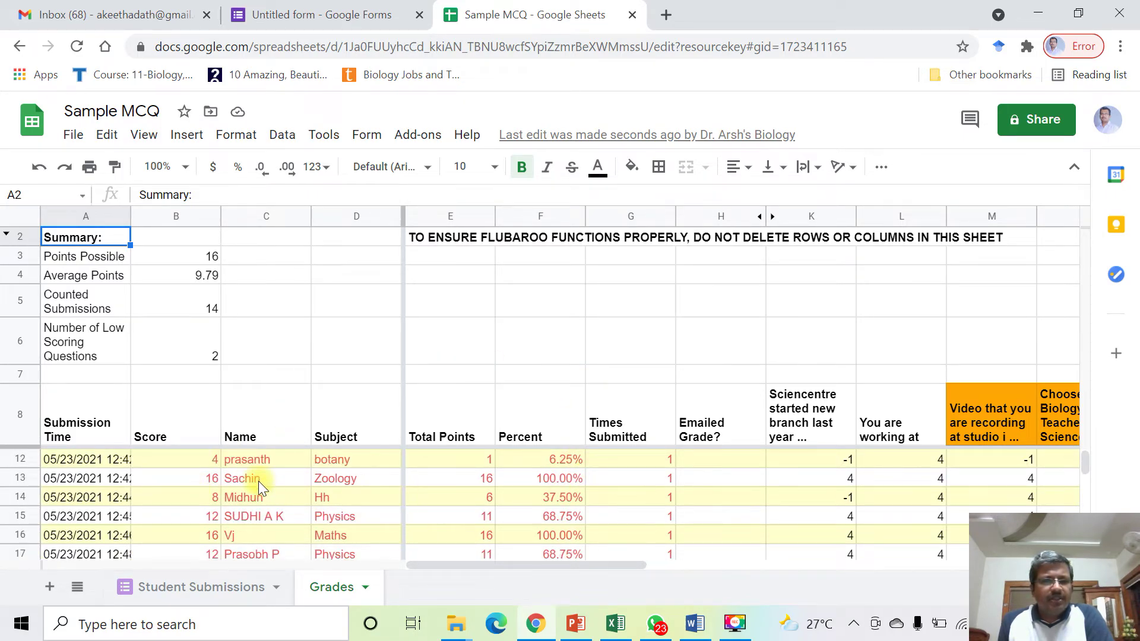
pyautogui.scroll(-1, 258, 481)
pyautogui.scroll(1, 259, 482)
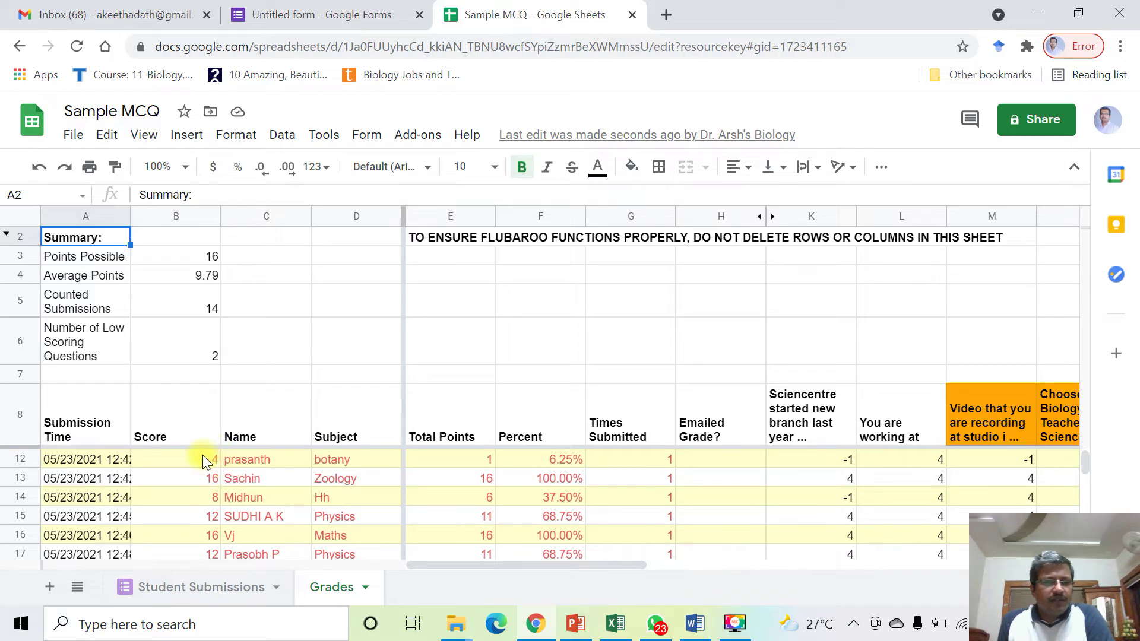
pyautogui.scroll(1, 203, 478)
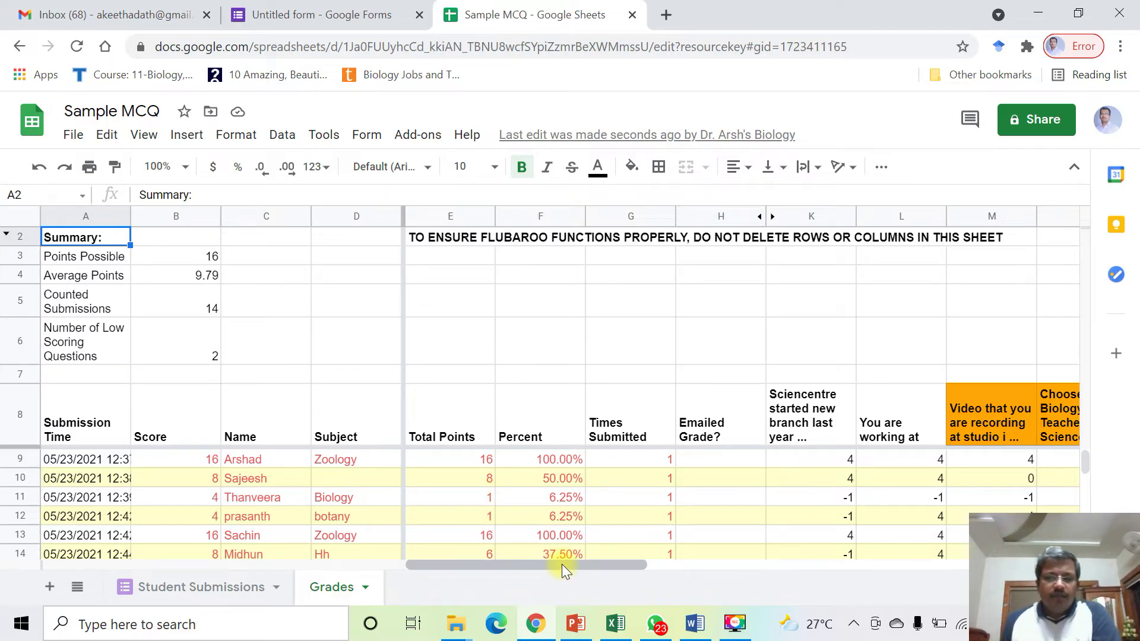
# Examine the marks for each question and the percentages beneath the question columns in the Grades sheet.
pyautogui.moveTo(564, 567); pyautogui.dragTo(656, 580)
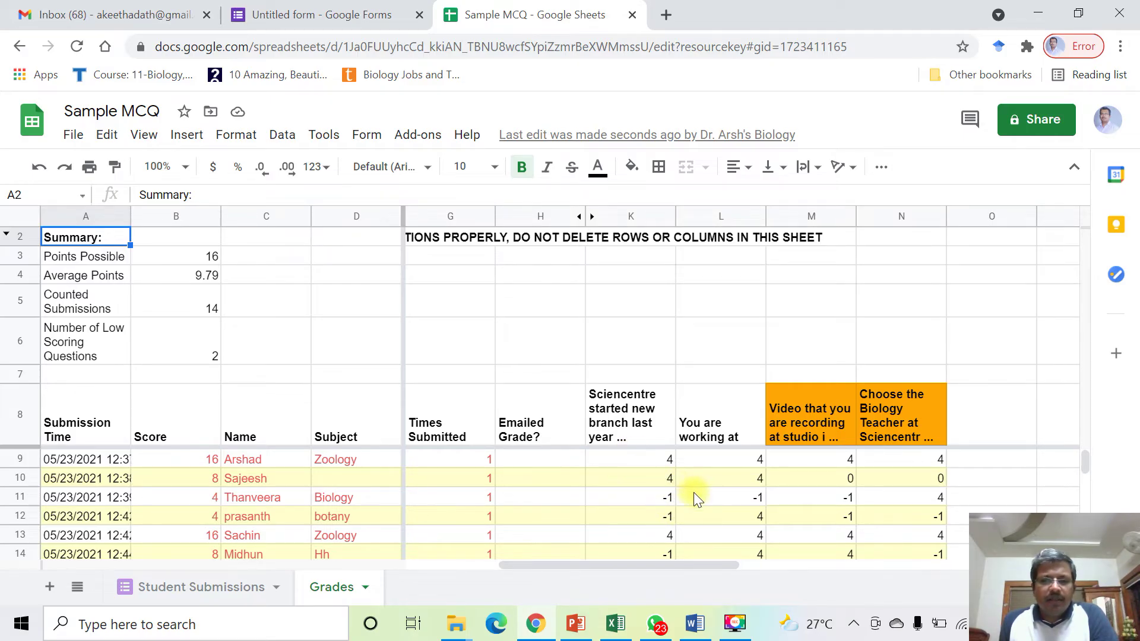
pyautogui.scroll(-2, 694, 498)
pyautogui.scroll(1, 684, 520)
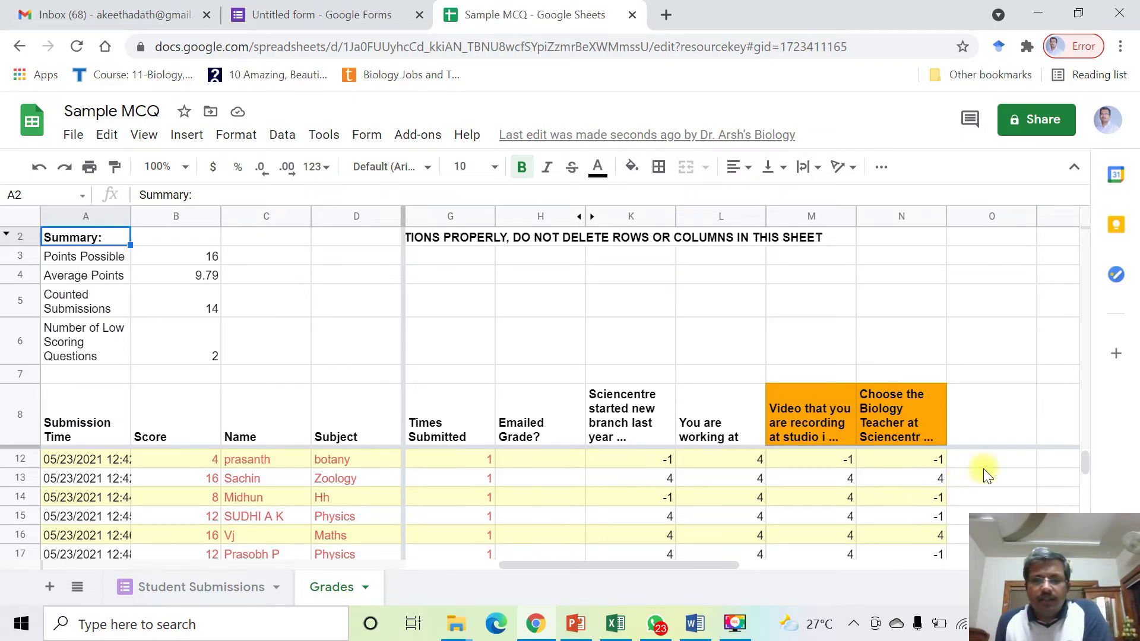
pyautogui.scroll(-1, 950, 463)
pyautogui.scroll(-2, 912, 535)
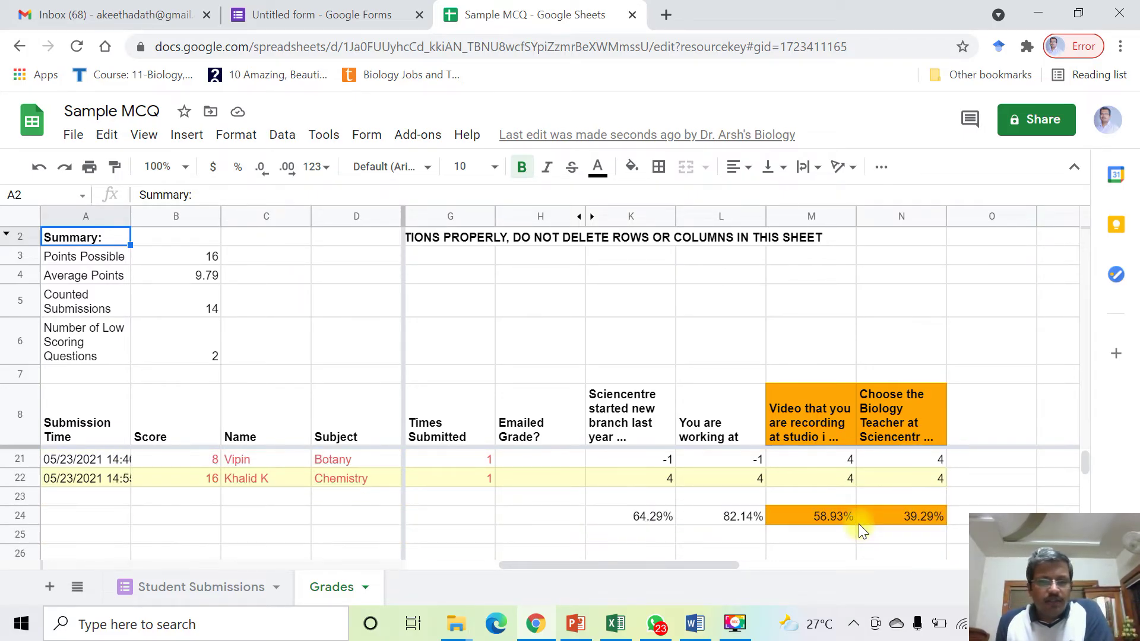
pyautogui.scroll(1, 841, 535)
pyautogui.scroll(-1, 772, 539)
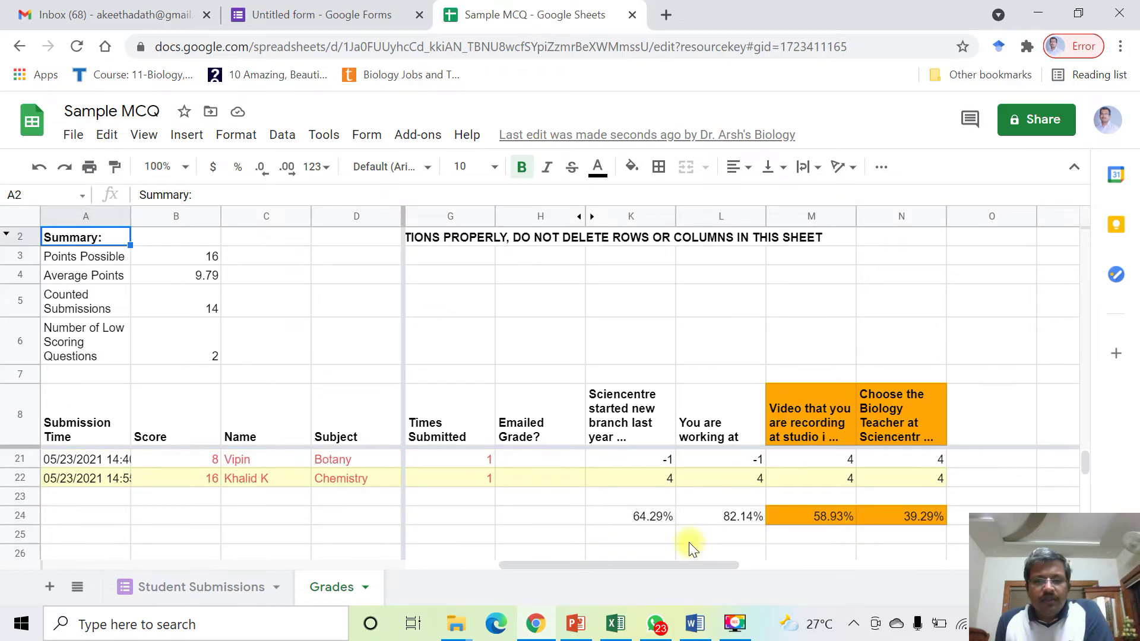
pyautogui.scroll(1, 576, 434)
pyautogui.scroll(-1, 647, 510)
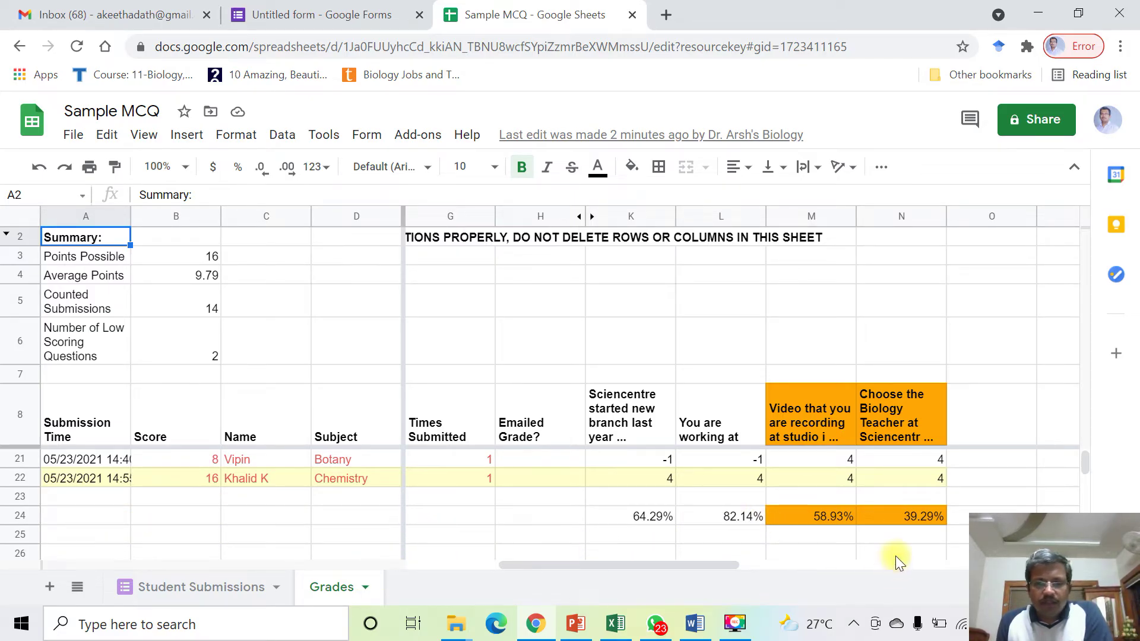
# Review each question's marks against the total points for the first student rows of the Grades sheet.
pyautogui.scroll(5, 890, 546)
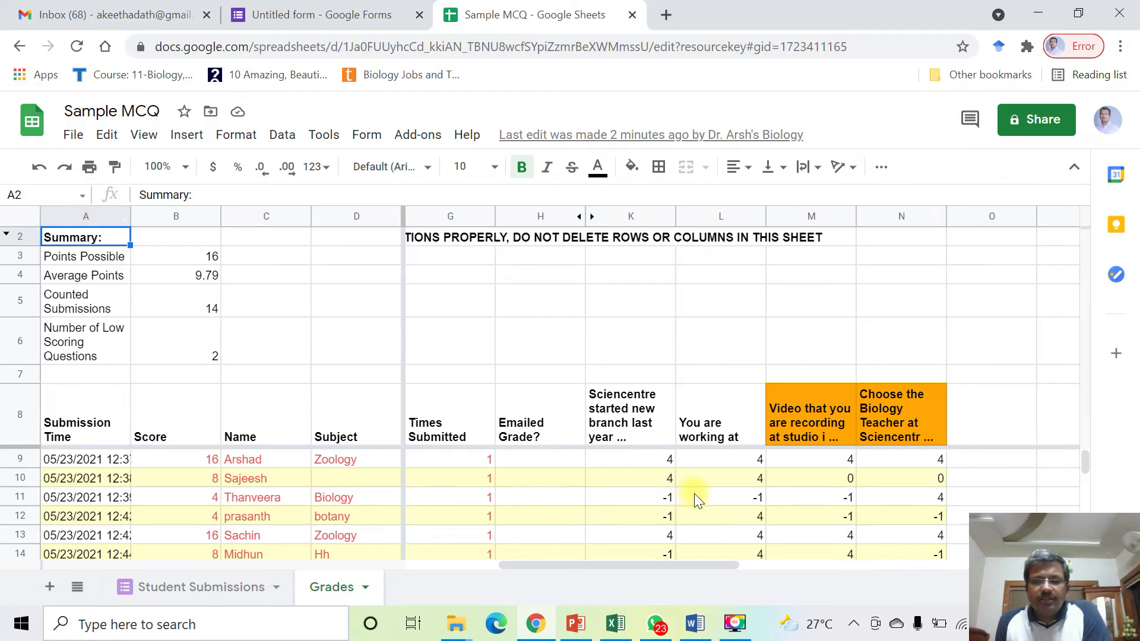
pyautogui.click(1001, 463)
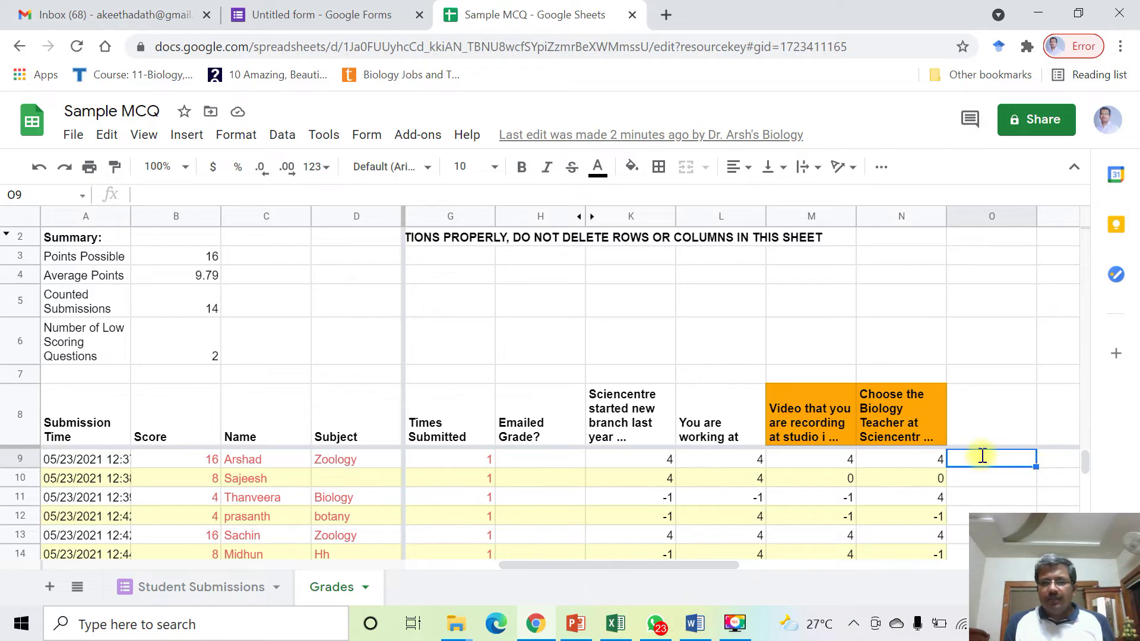
pyautogui.doubleClick(982, 456)
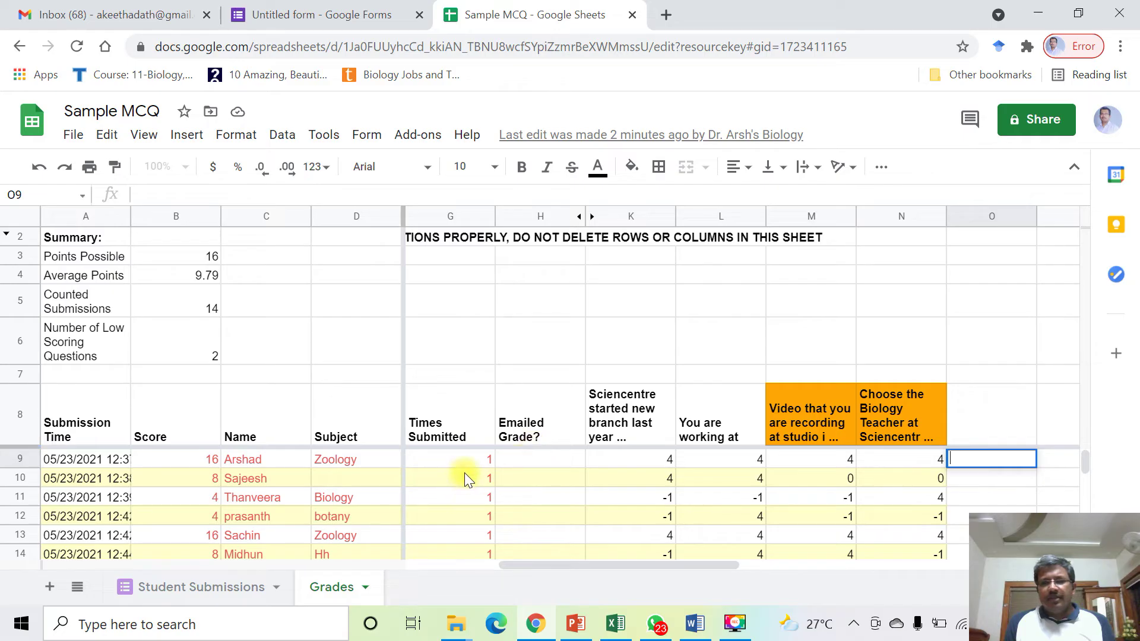
pyautogui.hscroll(-2, 545, 575)
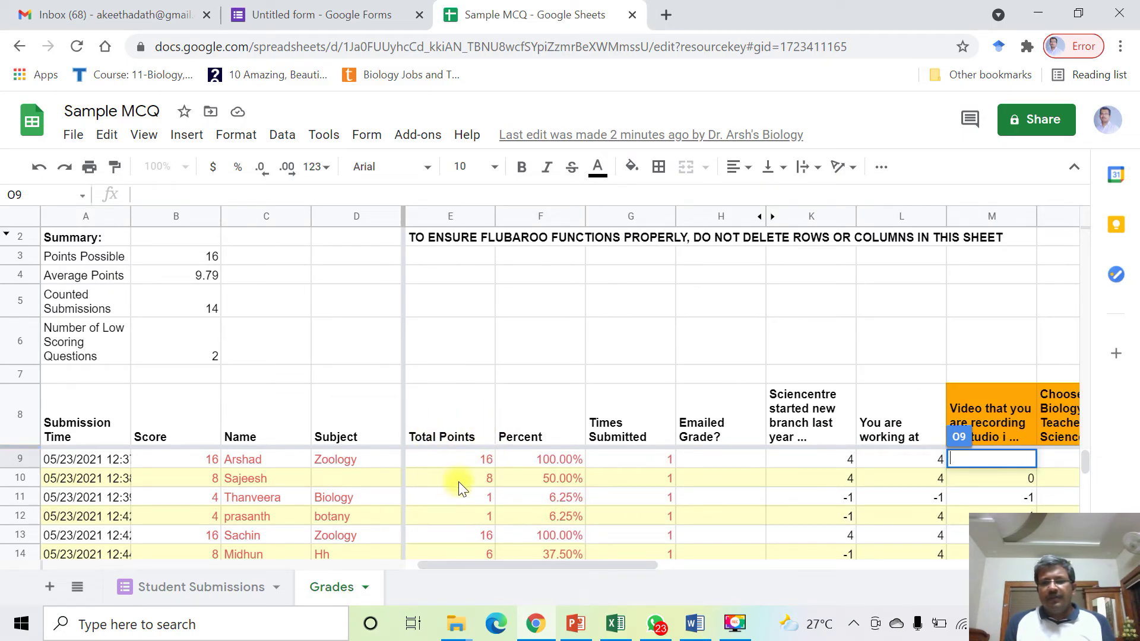
pyautogui.moveTo(594, 562); pyautogui.dragTo(544, 572)
# Create a new filter view over the grades table and dismiss the introductory tip.
pyautogui.click(585, 555)
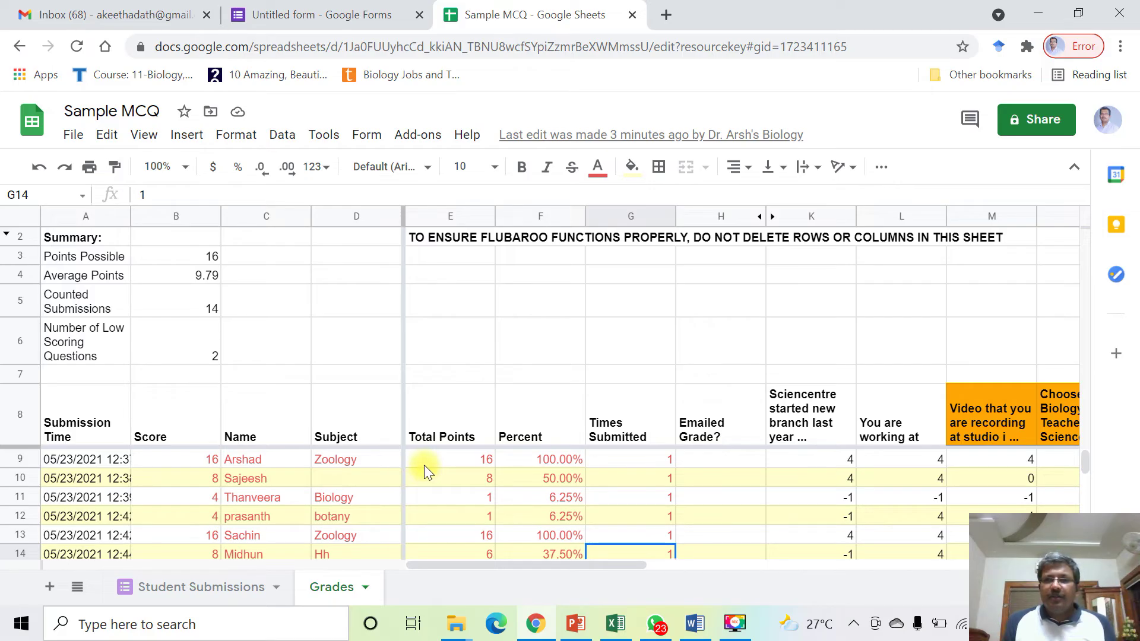
pyautogui.click(881, 167)
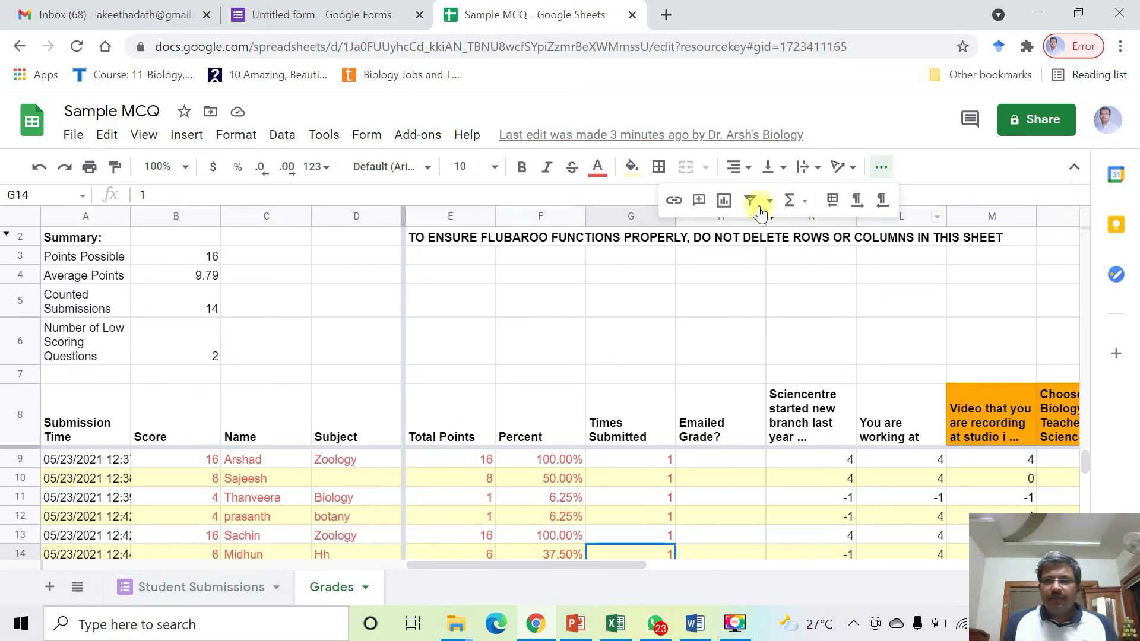
pyautogui.click(768, 202)
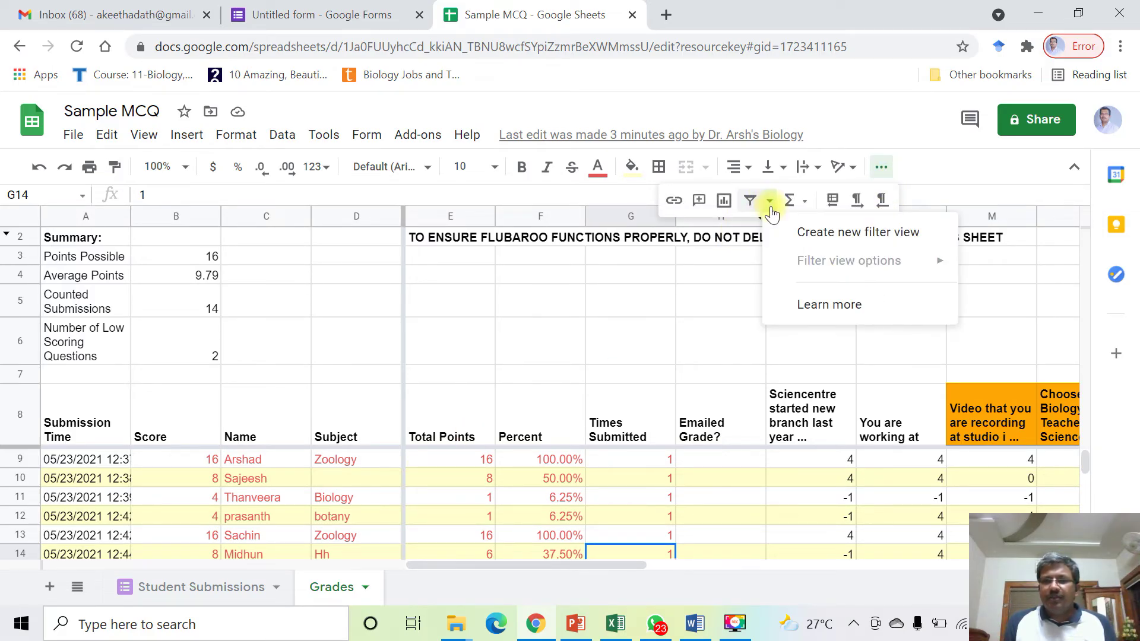
pyautogui.click(803, 245)
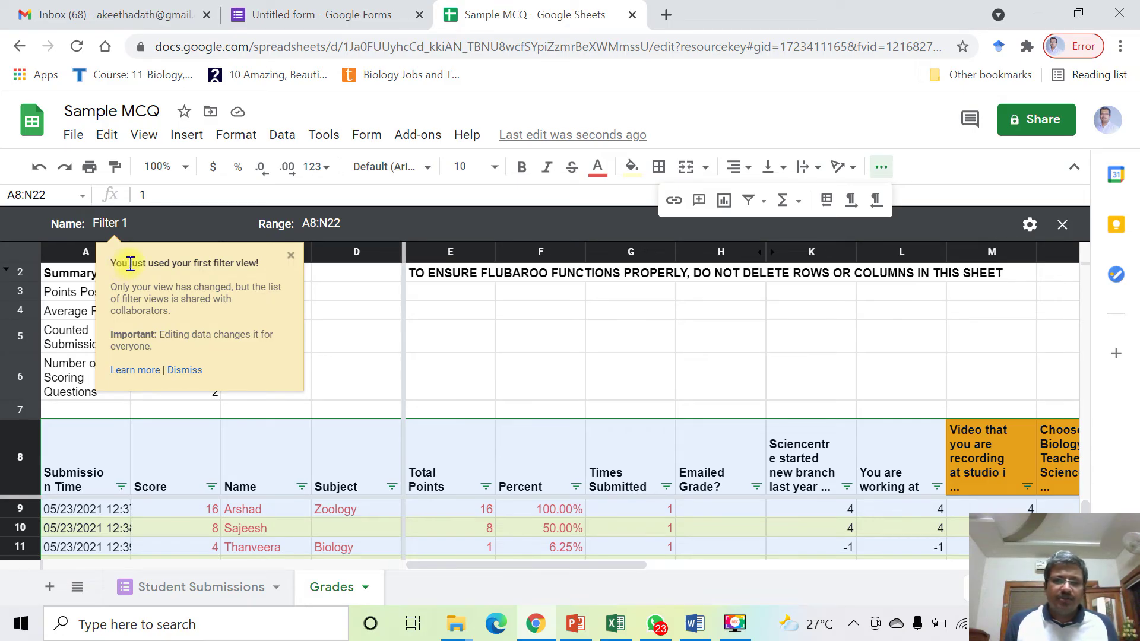
pyautogui.click(290, 255)
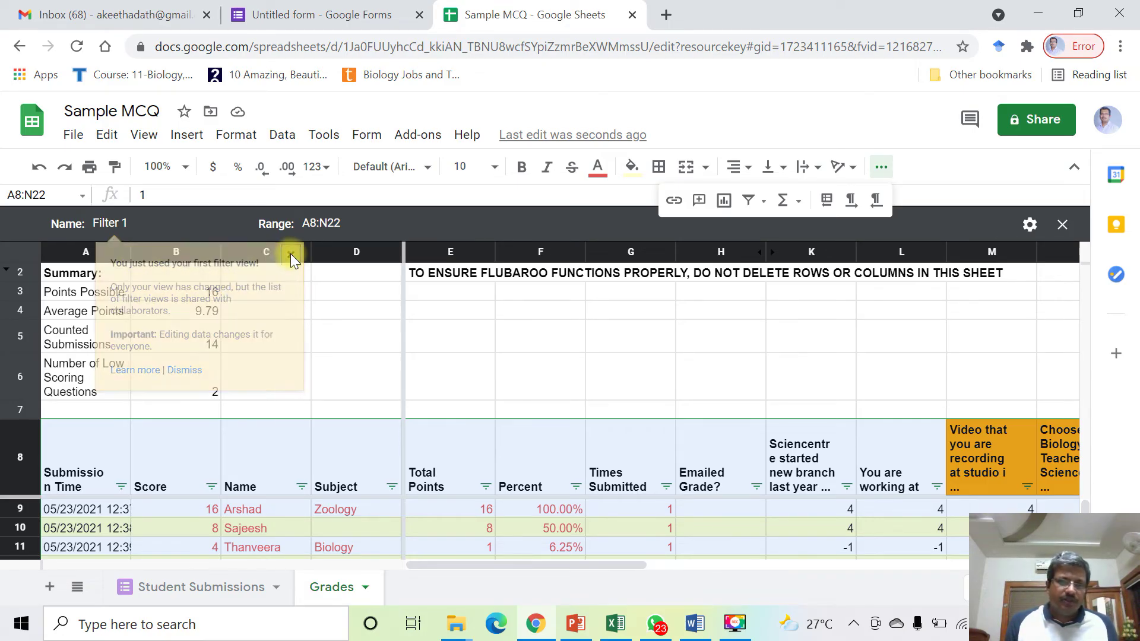
# Look through the student rows in the filter view down to the end of the Grades sheet.
pyautogui.scroll(-5, 796, 357)
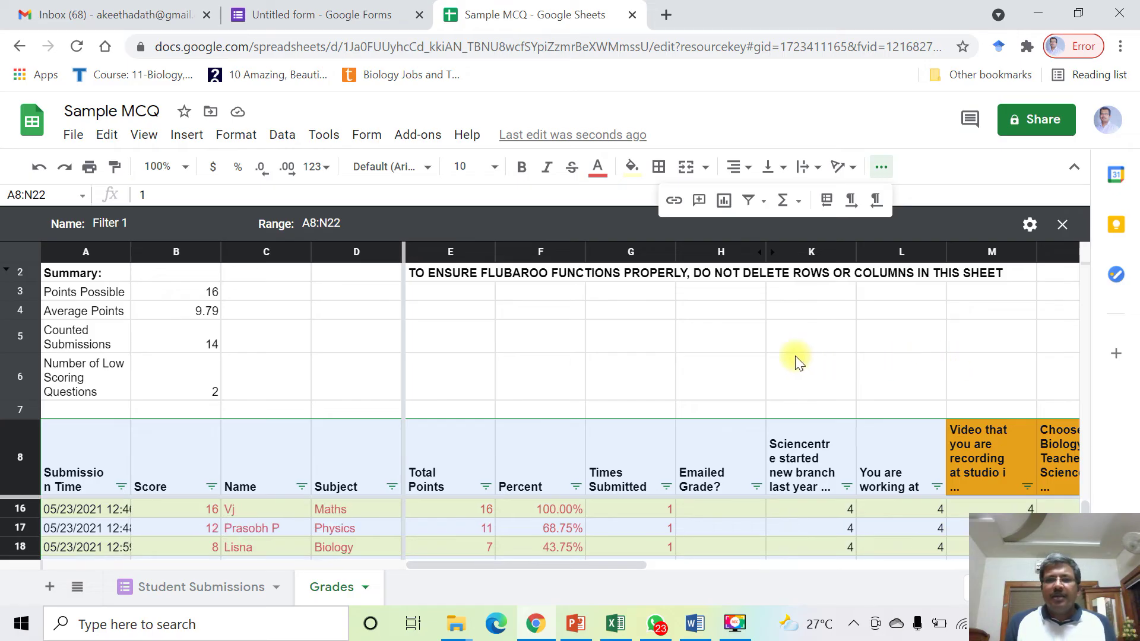
pyautogui.click(883, 168)
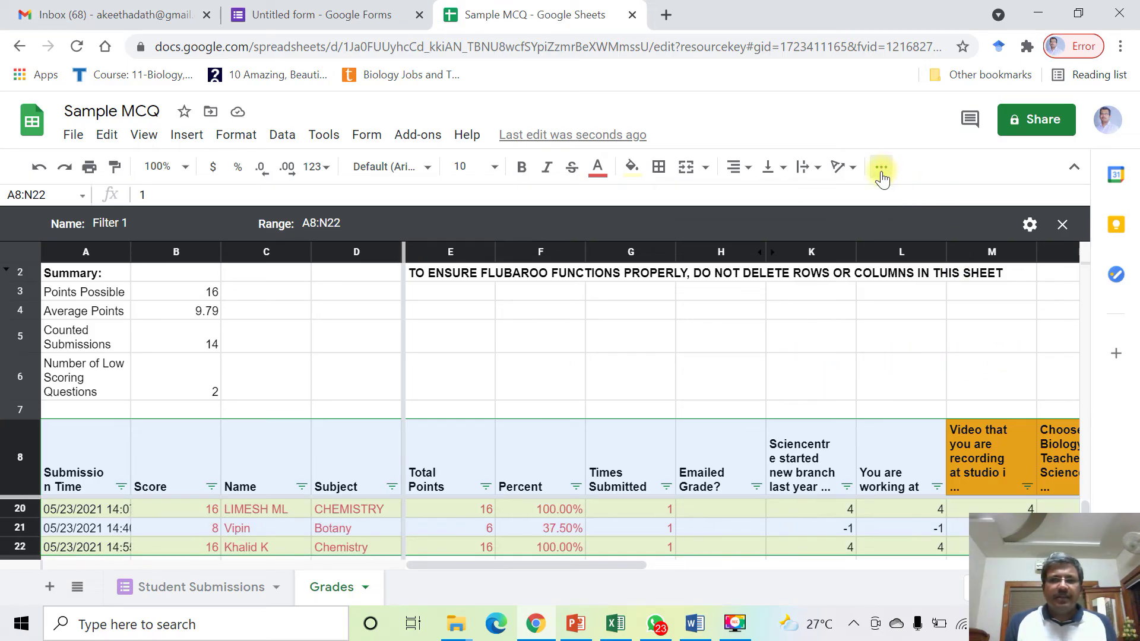
pyautogui.scroll(-1, 347, 396)
pyautogui.scroll(-1, 347, 390)
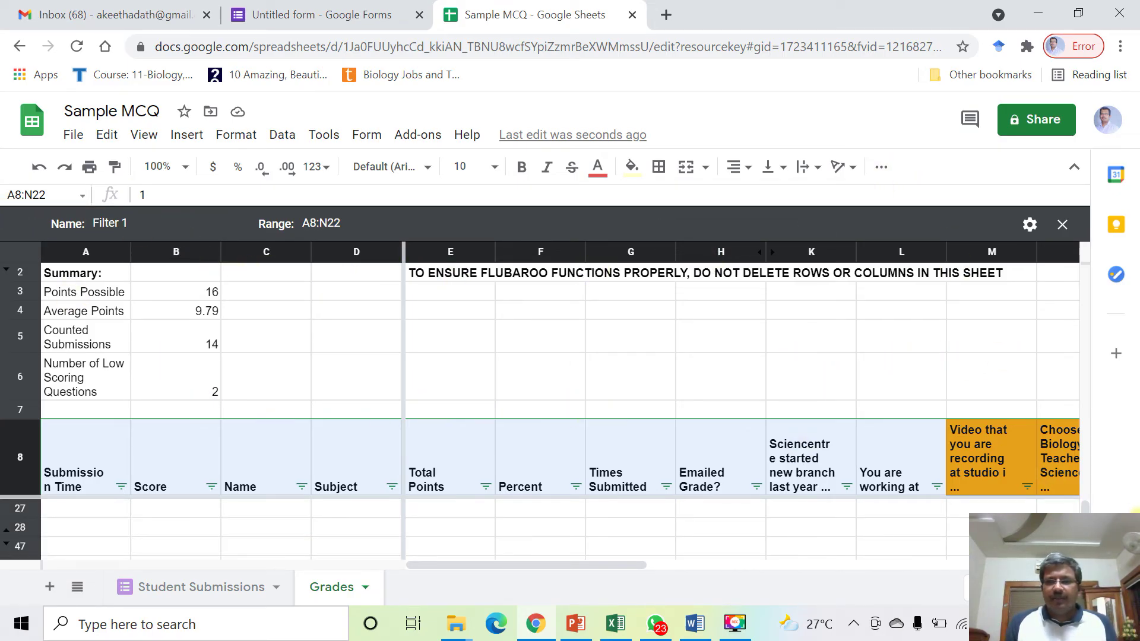
pyautogui.scroll(-2, 1084, 508)
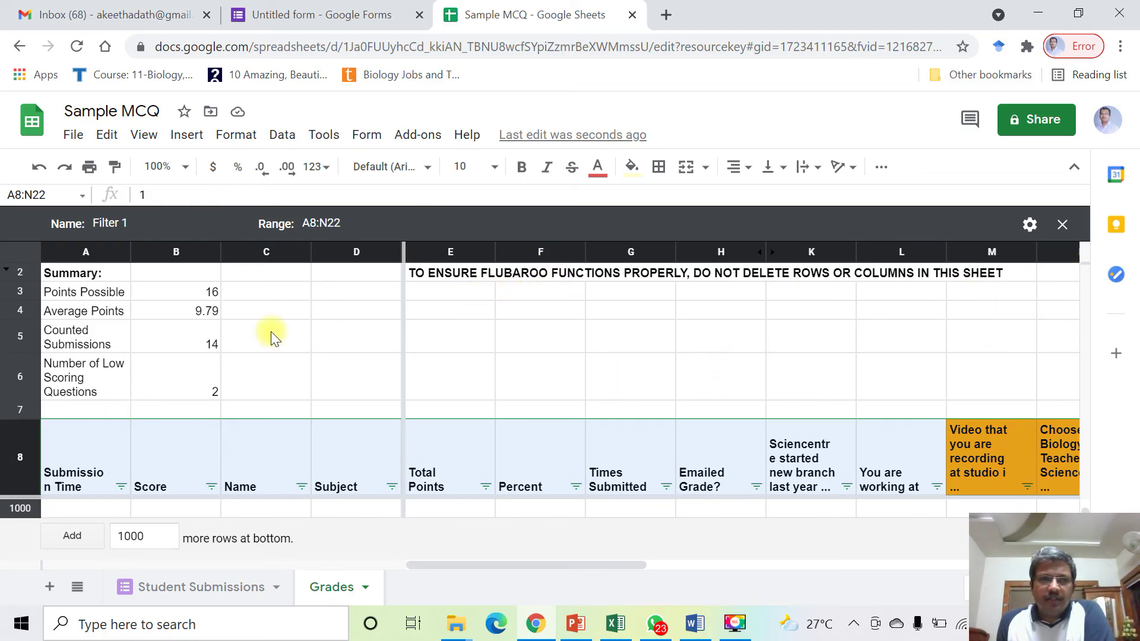
# Download the Sample MCQ spreadsheet in Microsoft Excel (.xlsx) format.
pyautogui.click(77, 133)
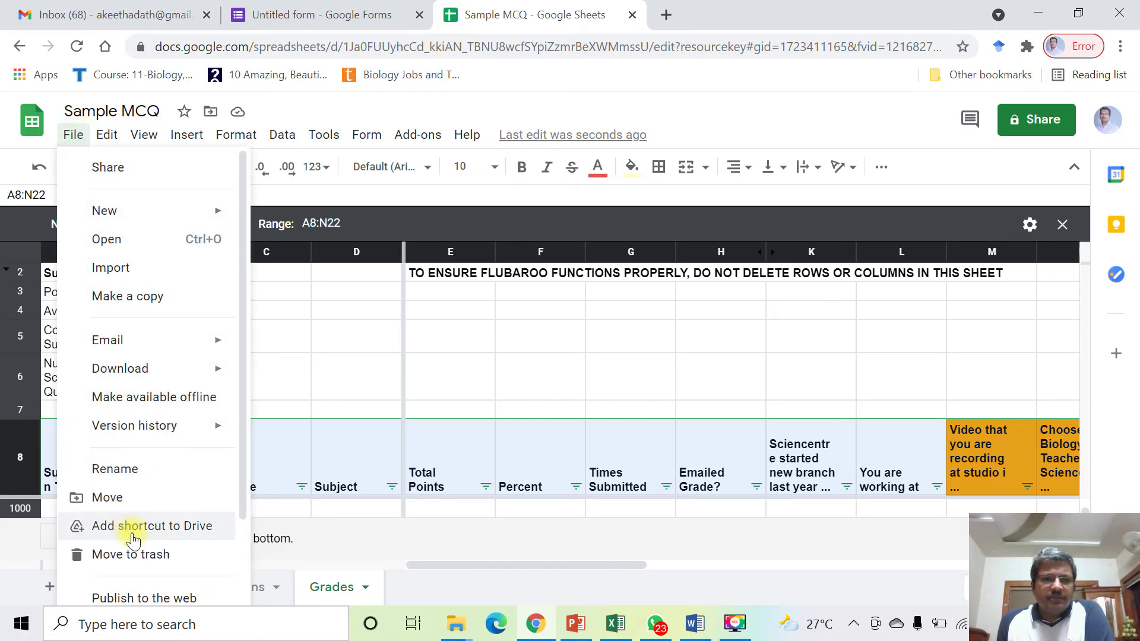
pyautogui.scroll(-2, 205, 250)
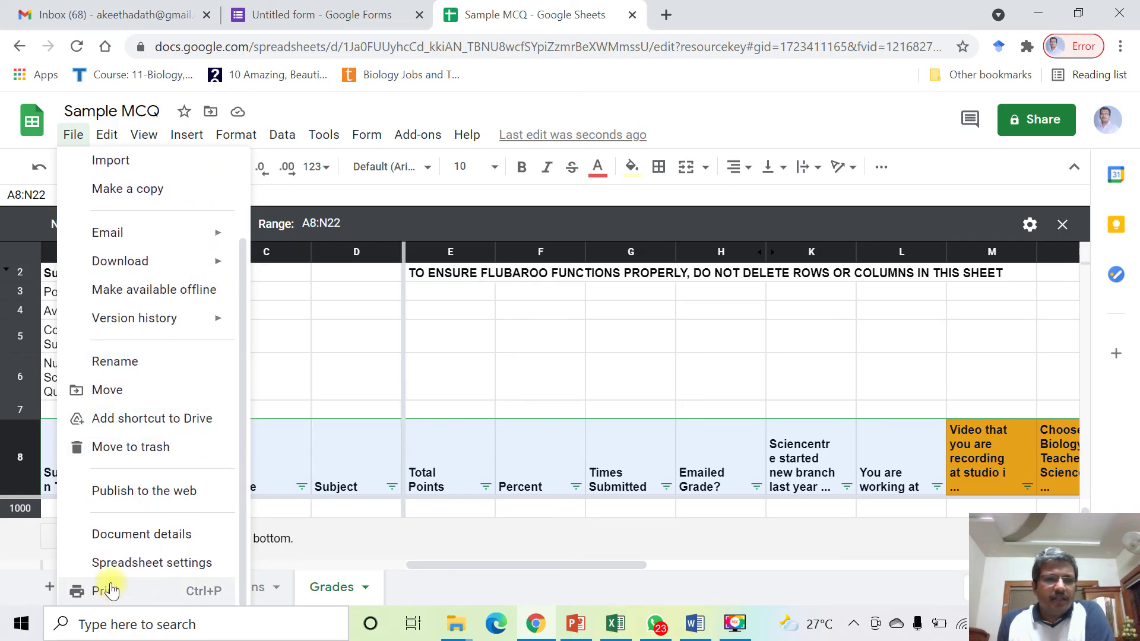
pyautogui.scroll(2, 174, 361)
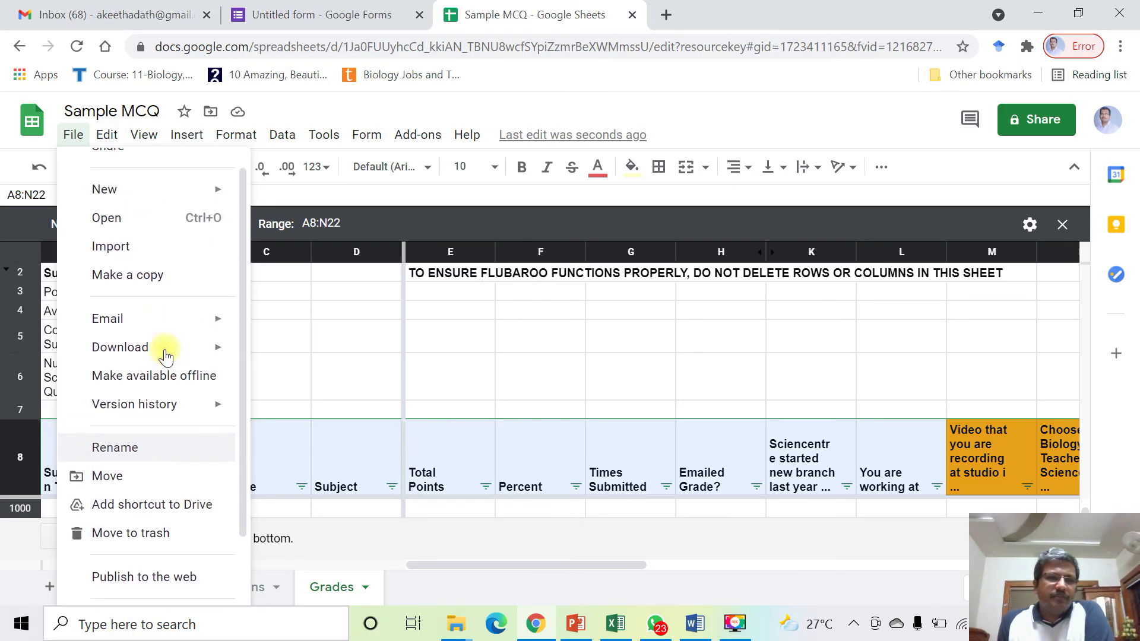
pyautogui.moveTo(175, 356)
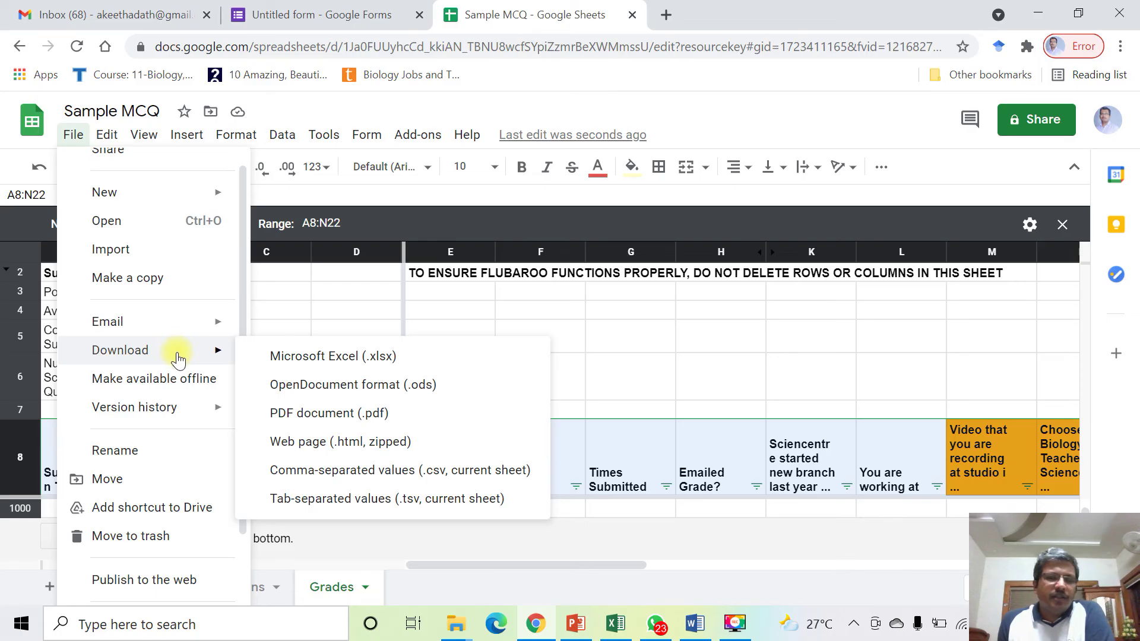
pyautogui.click(319, 364)
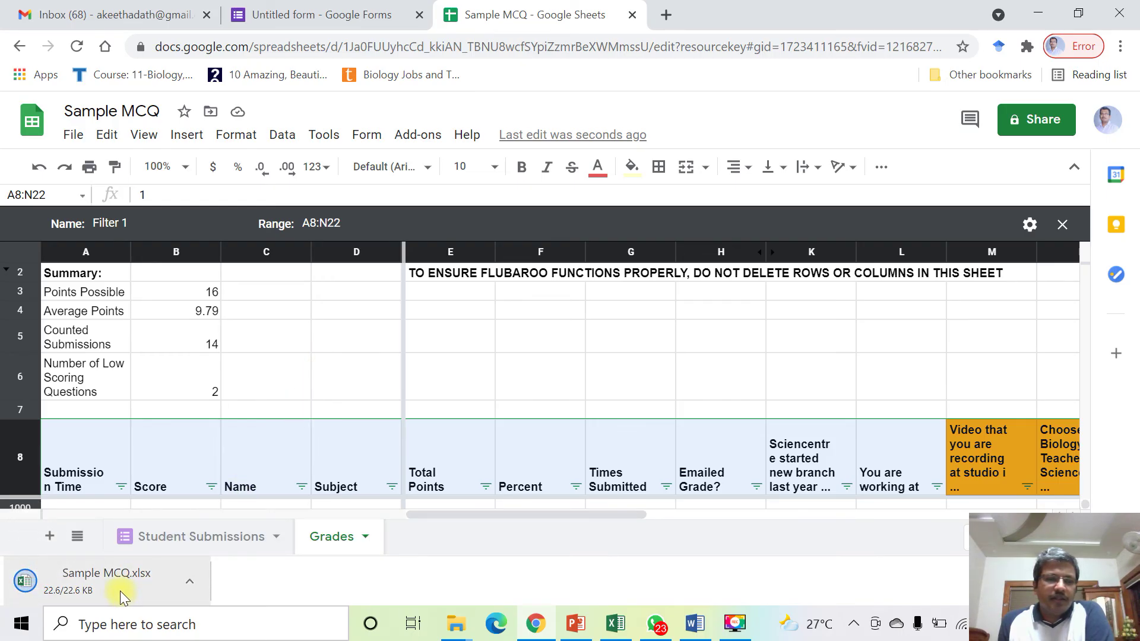
# Show the downloaded file in the Downloads folder and open the Sample MCQ workbook in Excel.
pyautogui.rightClick(121, 591)
pyautogui.click(182, 555)
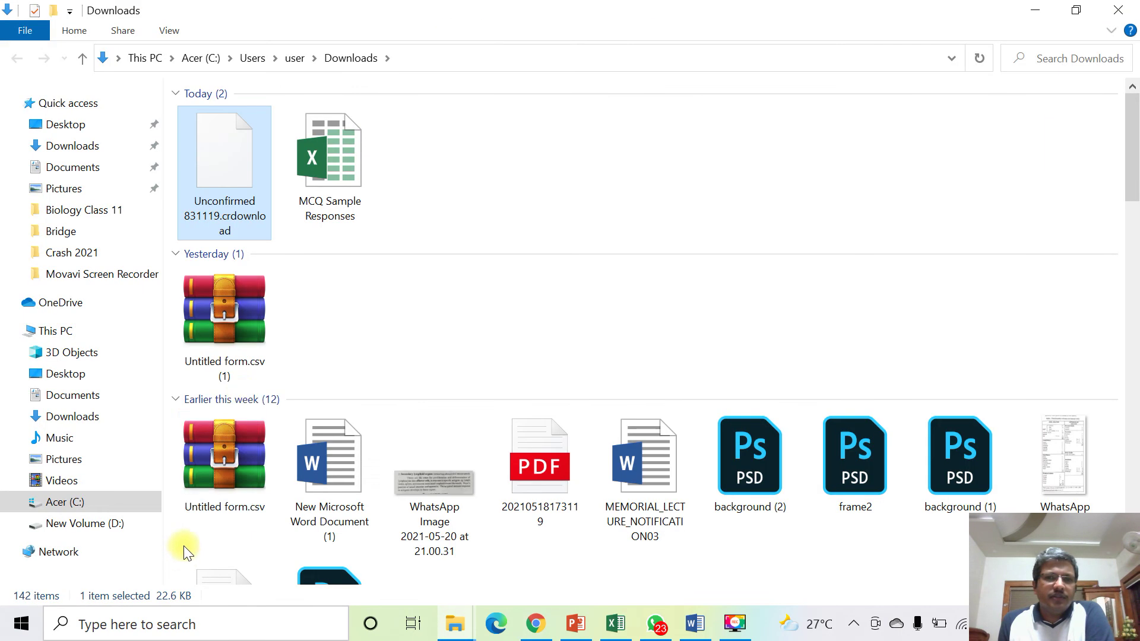
pyautogui.click(319, 196)
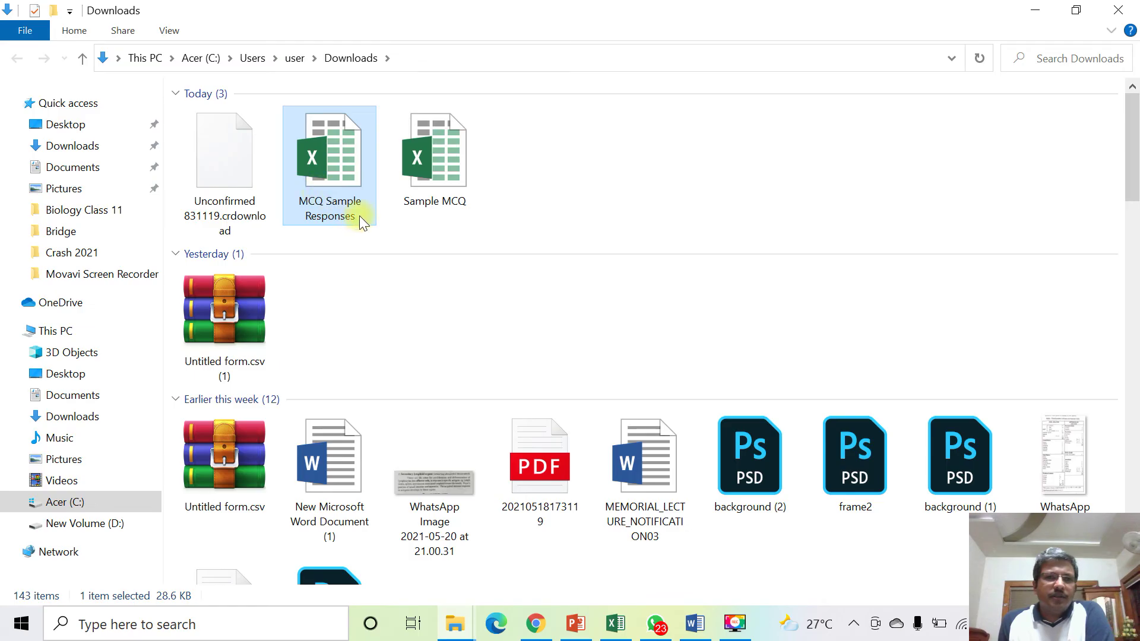
pyautogui.doubleClick(440, 177)
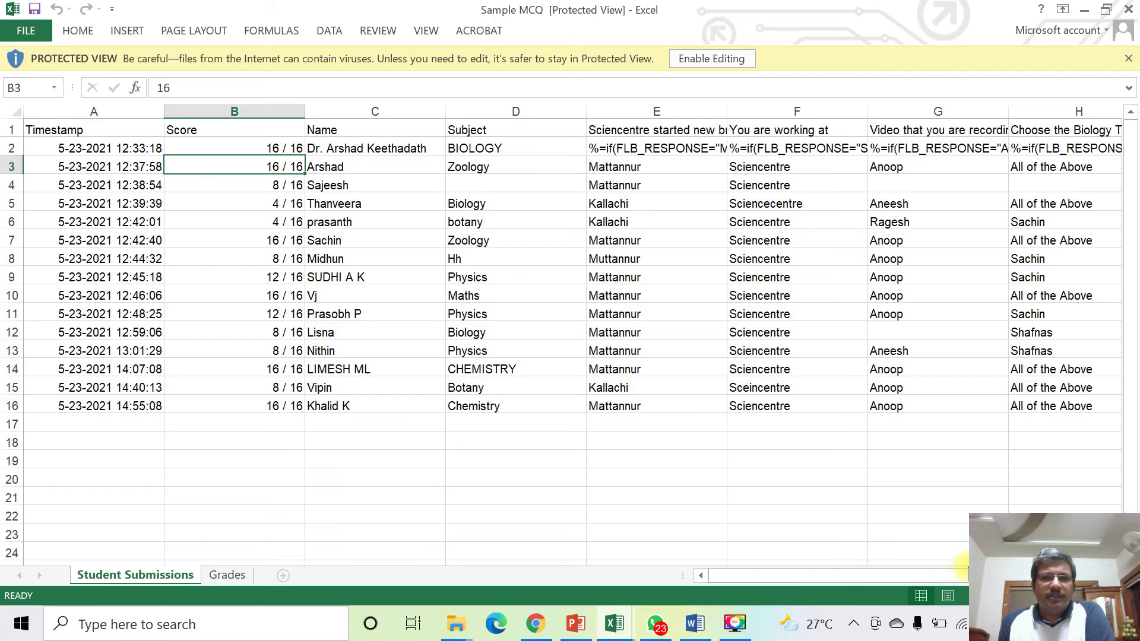
# Display the workbook's Grades sheet and enable editing.
pyautogui.click(223, 580)
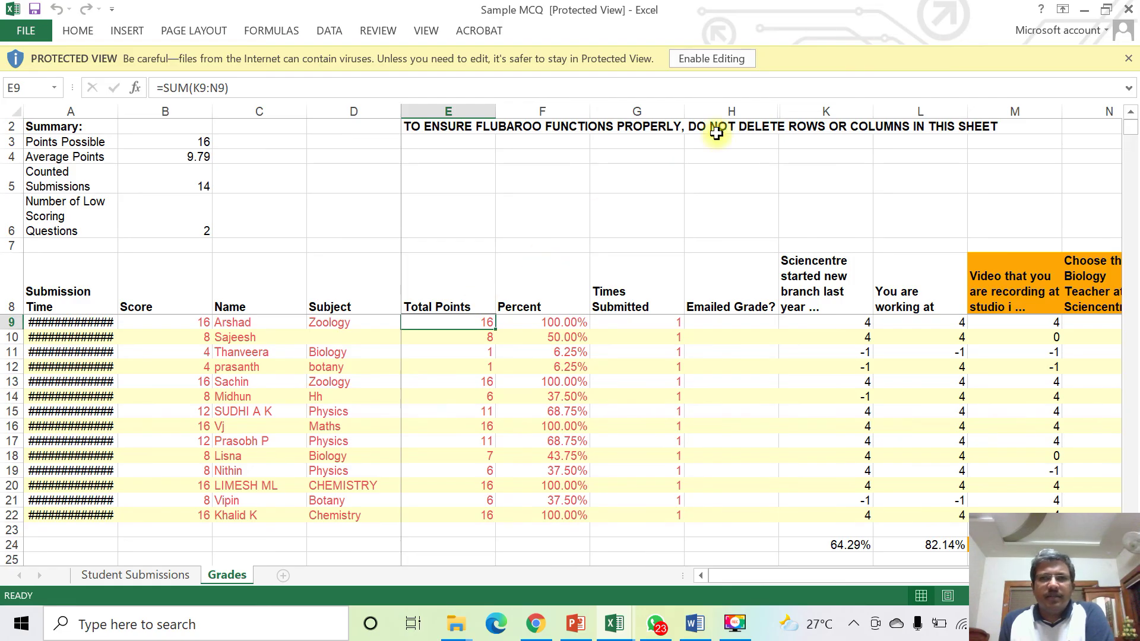
pyautogui.click(720, 57)
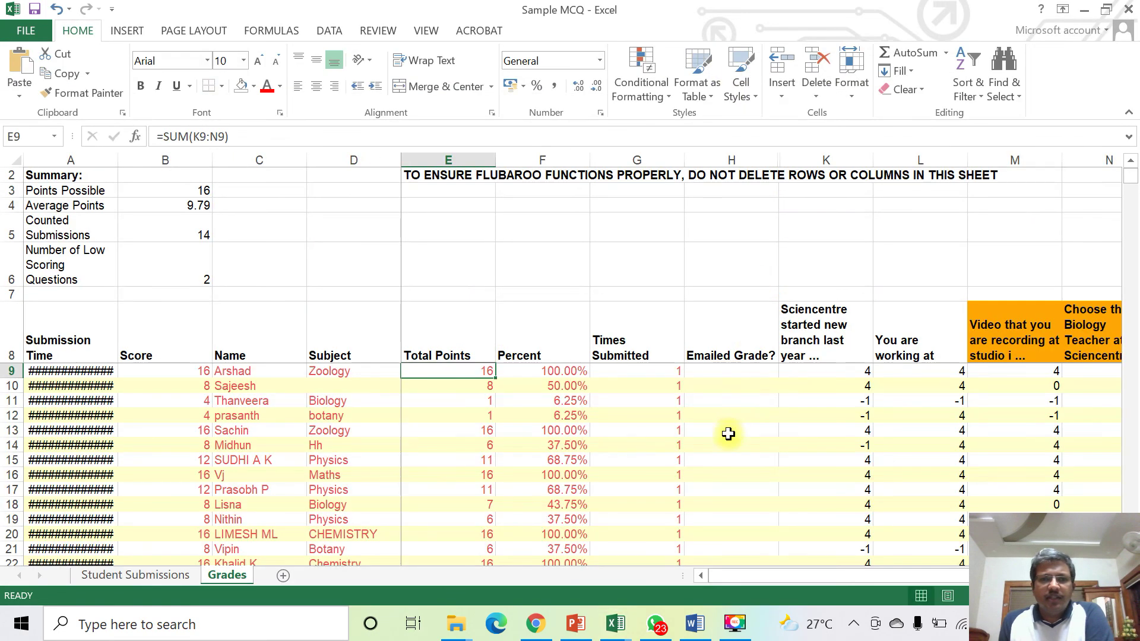
pyautogui.moveTo(828, 624)
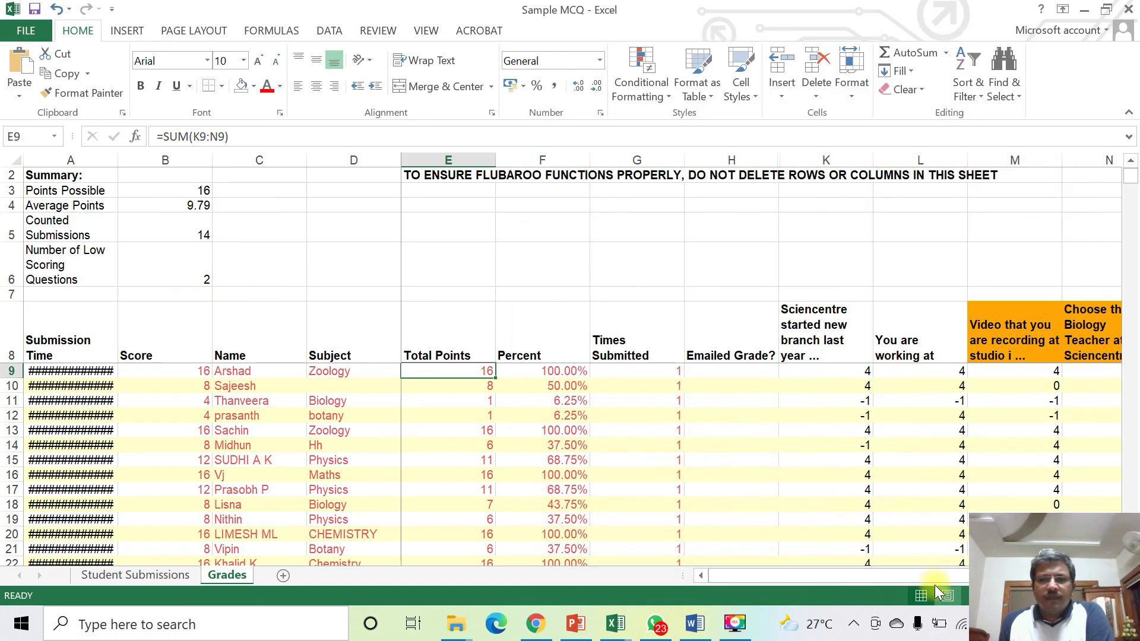
# Select cell O9 beside the last question column and add filters to the grades table's header row.
pyautogui.moveTo(889, 575); pyautogui.dragTo(934, 576)
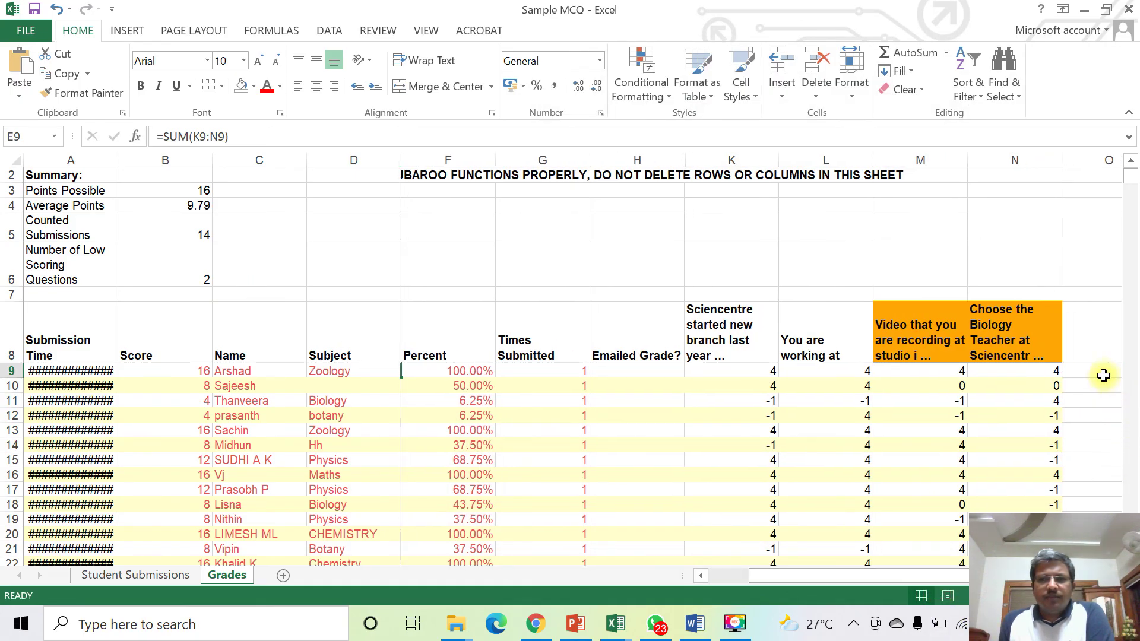
pyautogui.click(1104, 375)
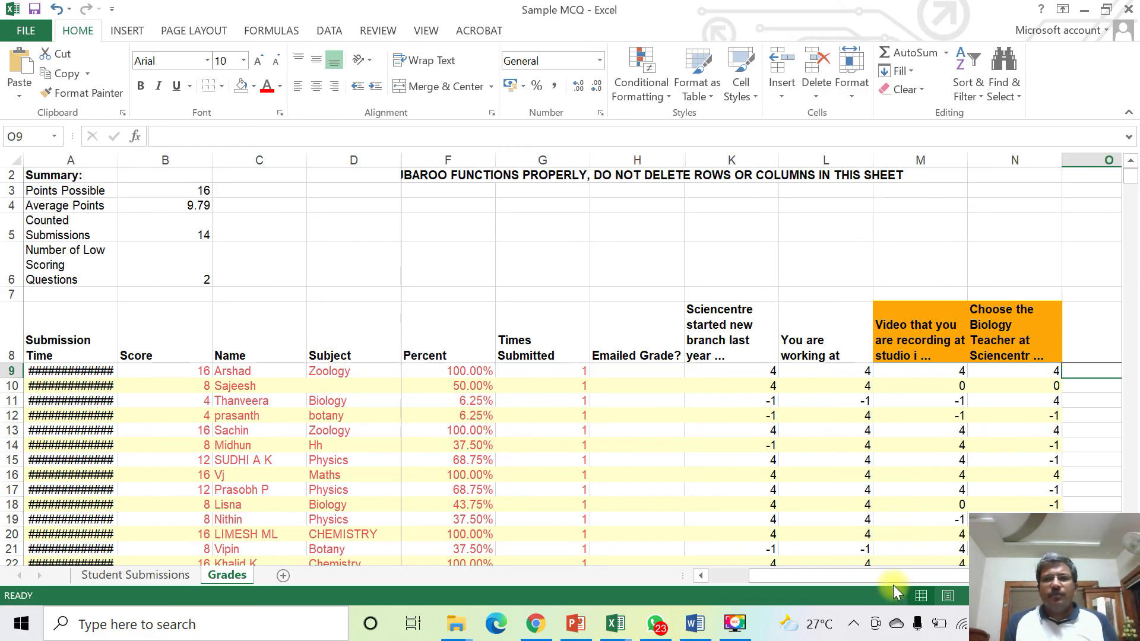
pyautogui.moveTo(834, 581); pyautogui.dragTo(766, 581)
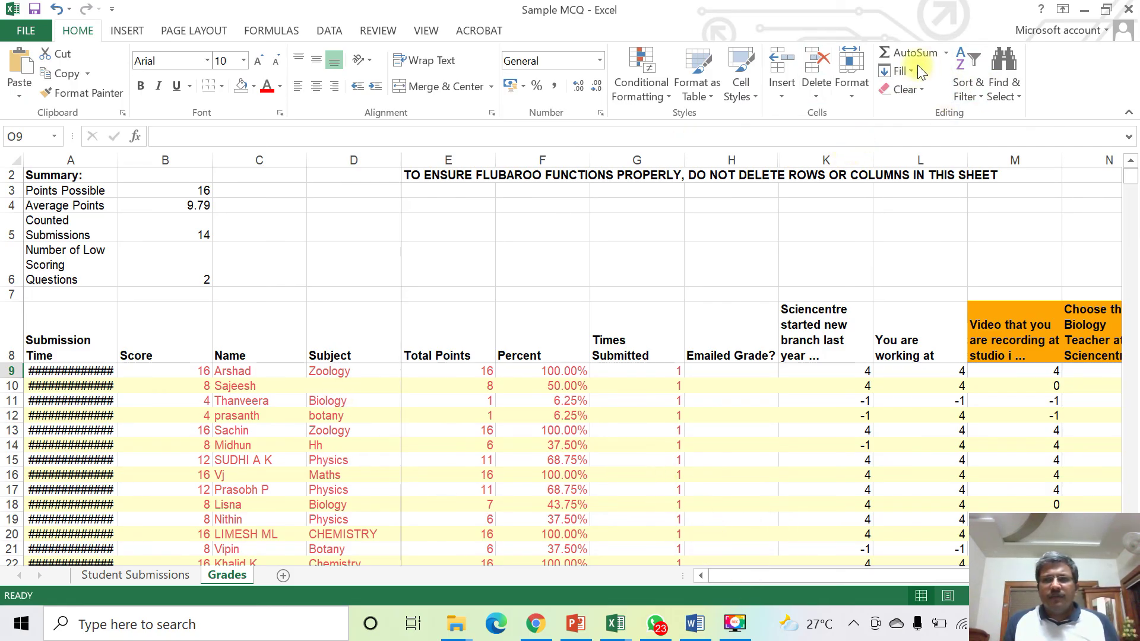
pyautogui.click(973, 85)
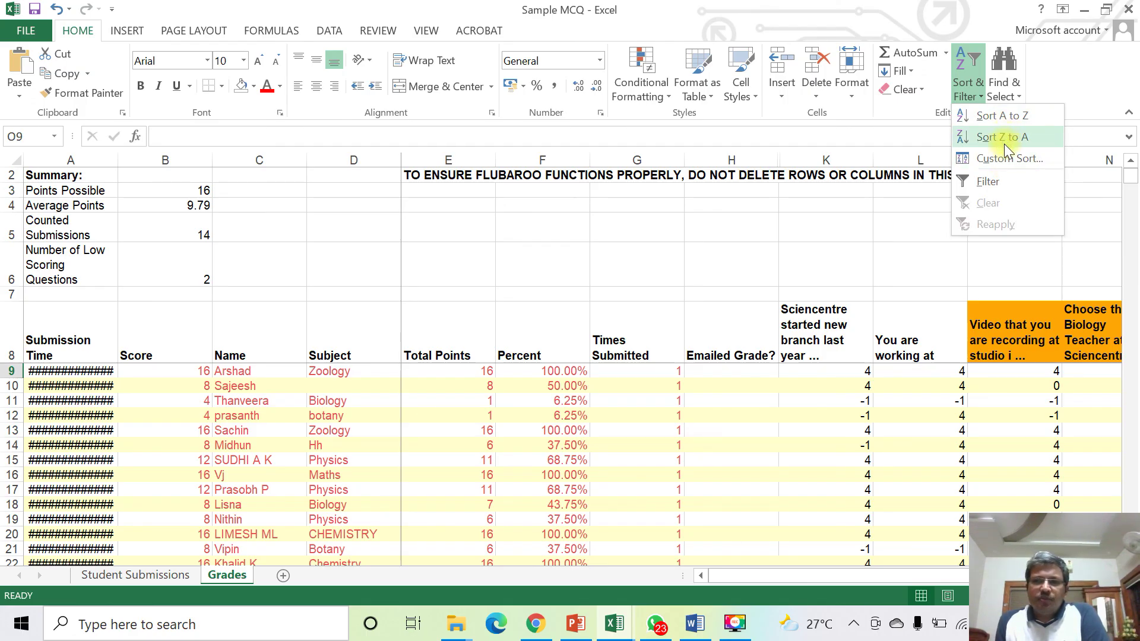
pyautogui.click(988, 181)
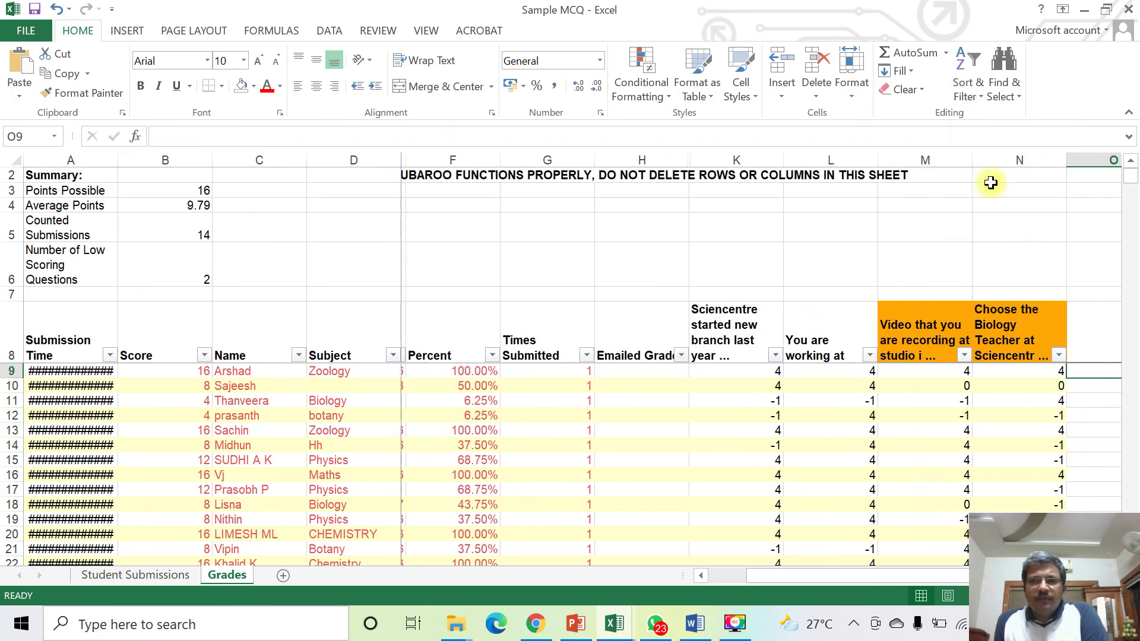
# Sort the filtered grades table from A to Z by the Submission Time column.
pyautogui.click(969, 89)
pyautogui.click(967, 121)
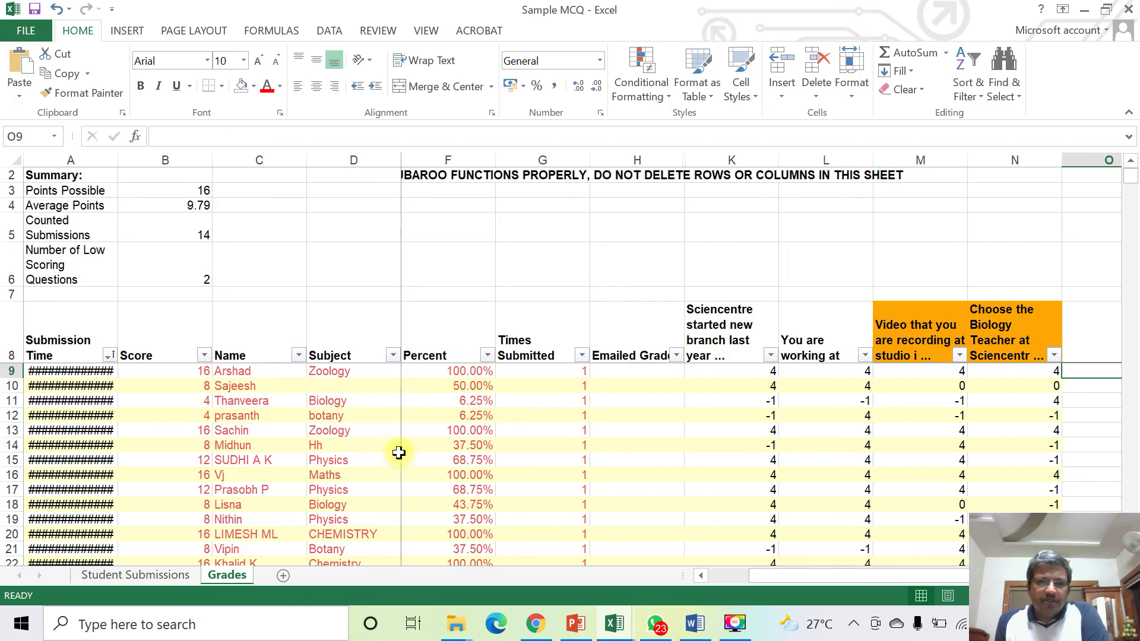
pyautogui.moveTo(744, 631)
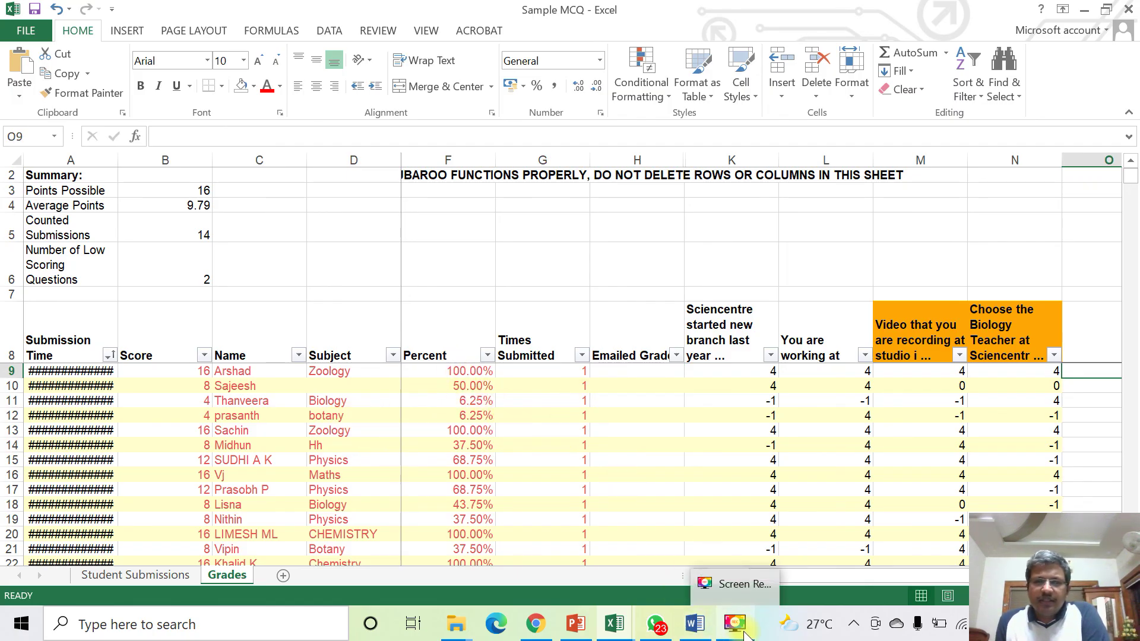